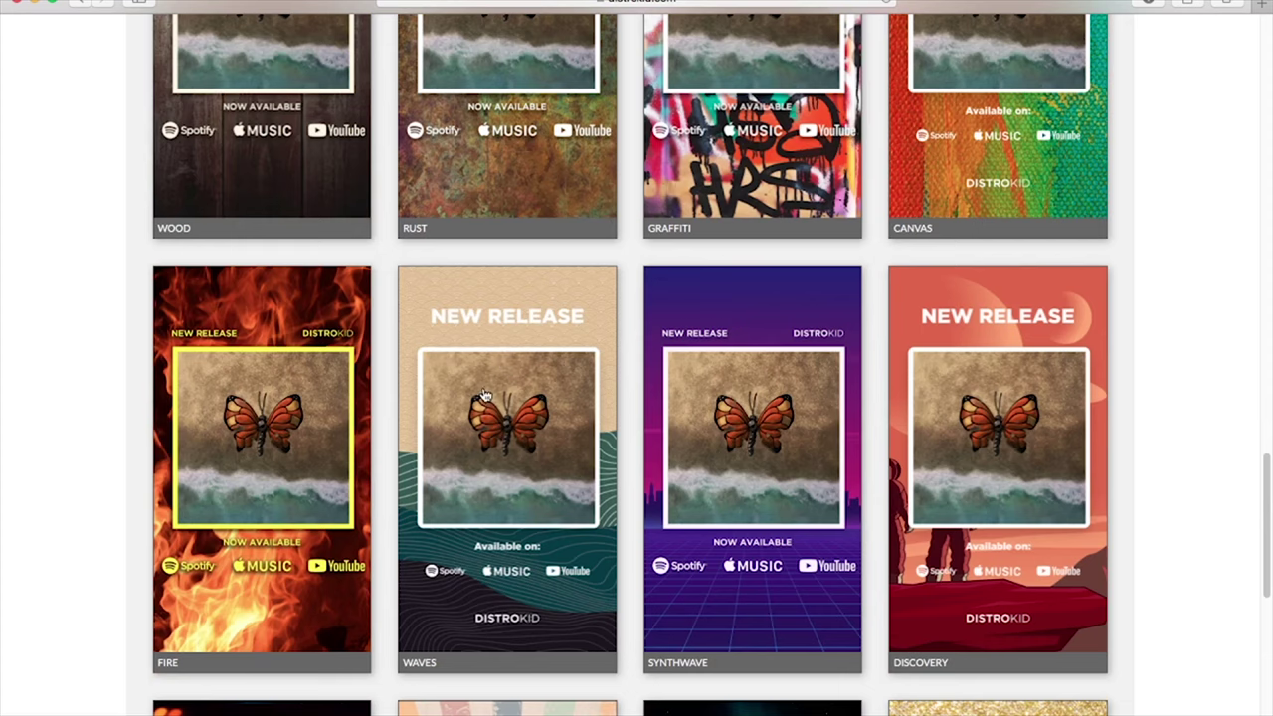
{"action": "right_click", "coordinate": [483, 394]}
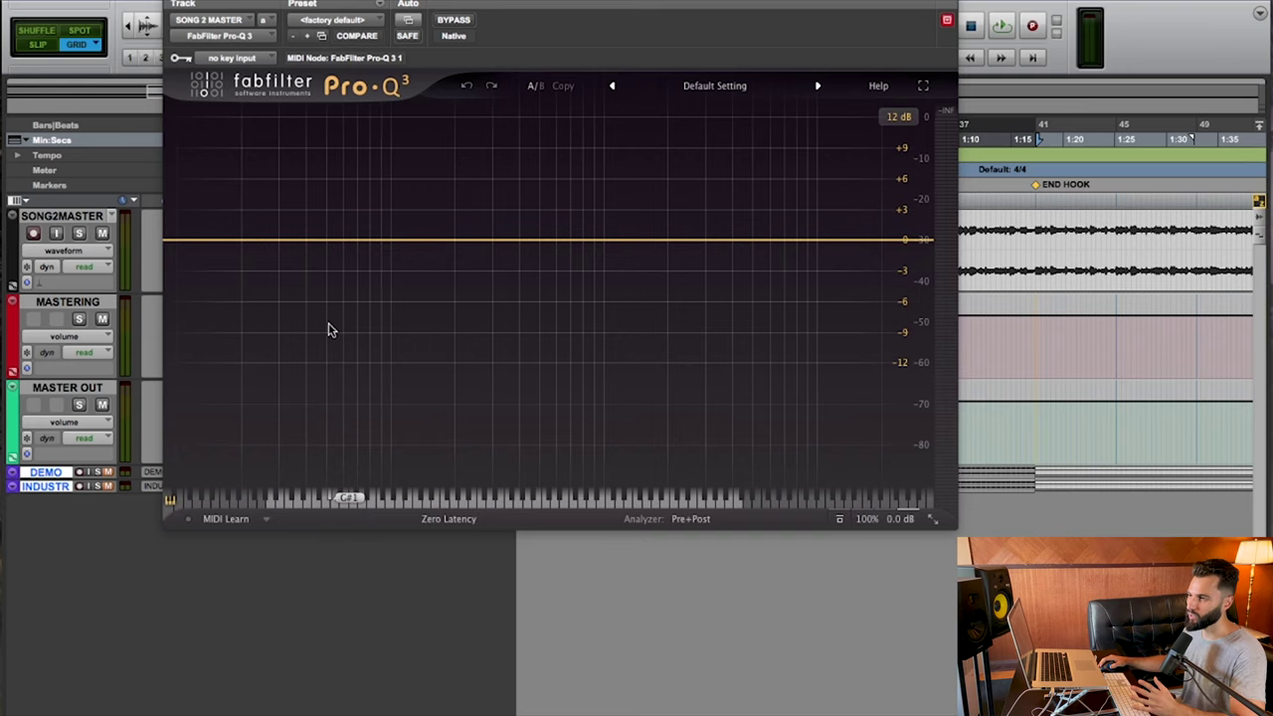
- Add a 12 dB/oct Low Cut band at about 17 Hz to the EQ curve and set its Q to 1
{"action": "left_click", "coordinate": [226, 245]}
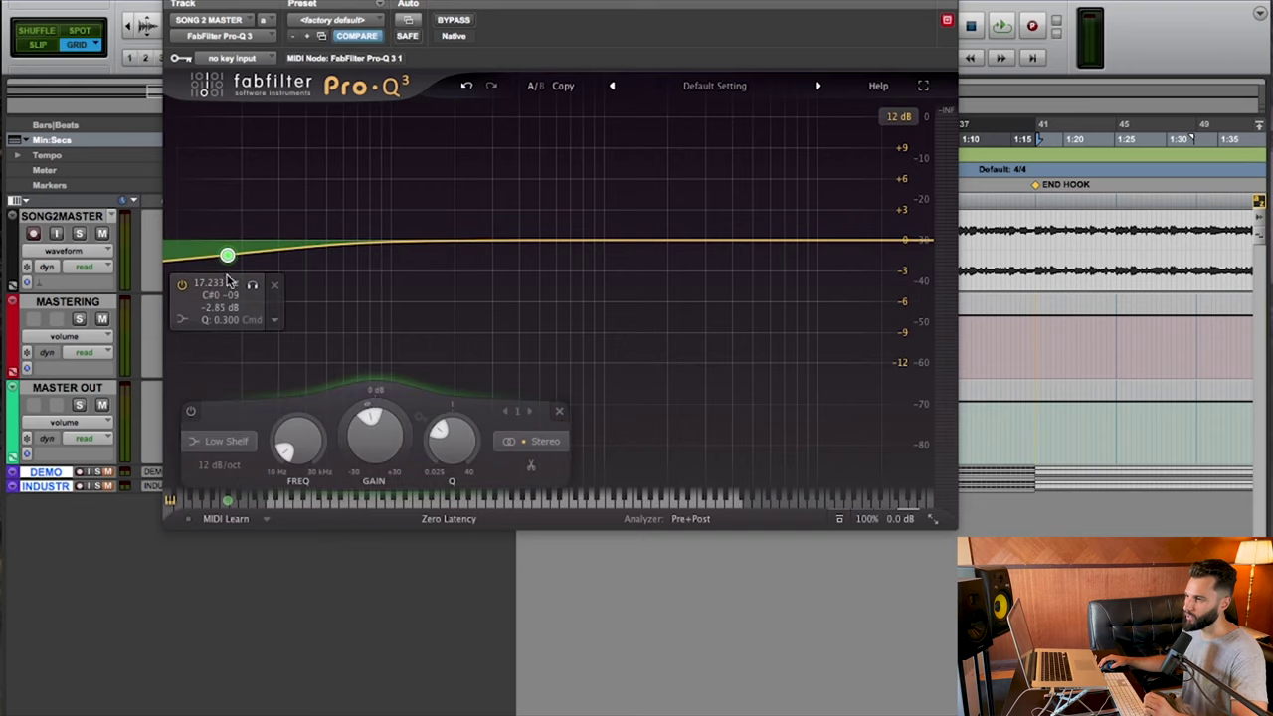
{"action": "left_click", "coordinate": [225, 441]}
{"action": "left_click", "coordinate": [224, 308]}
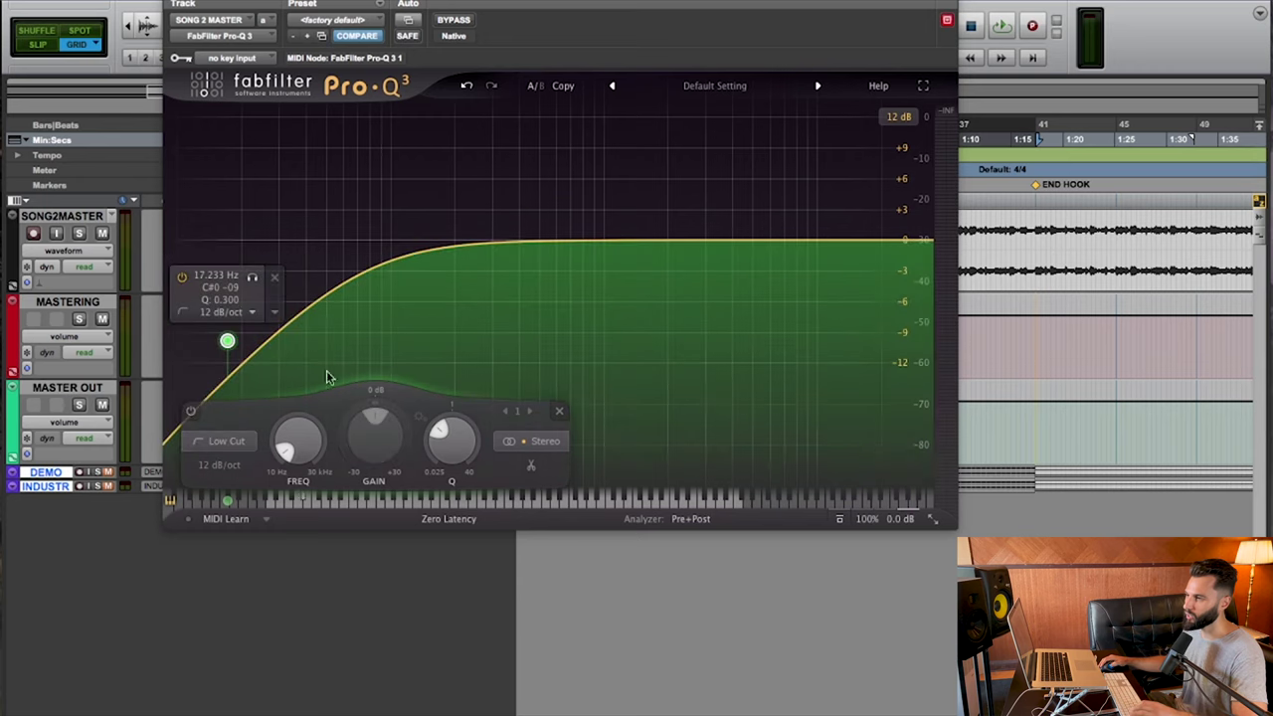
{"action": "double_click", "coordinate": [451, 437]}
- Set the low cut band's stereo placement to Side
{"action": "left_click", "coordinate": [540, 440]}
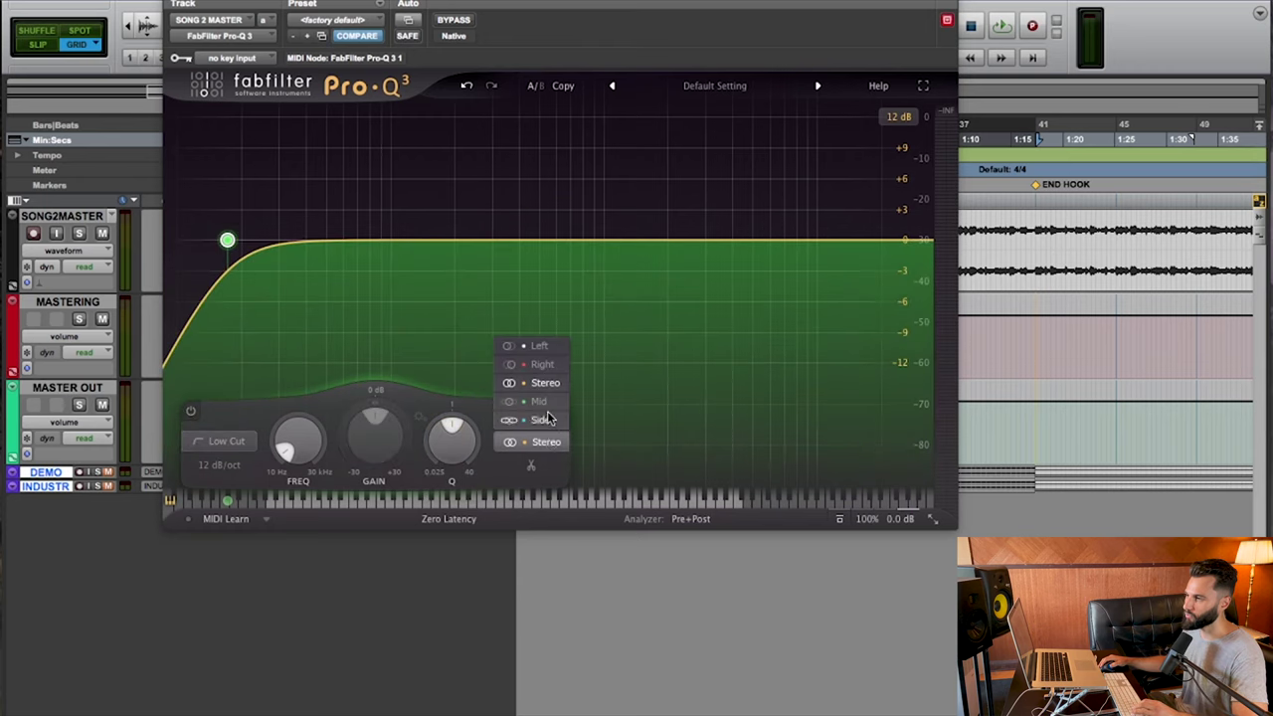
{"action": "left_click", "coordinate": [548, 422]}
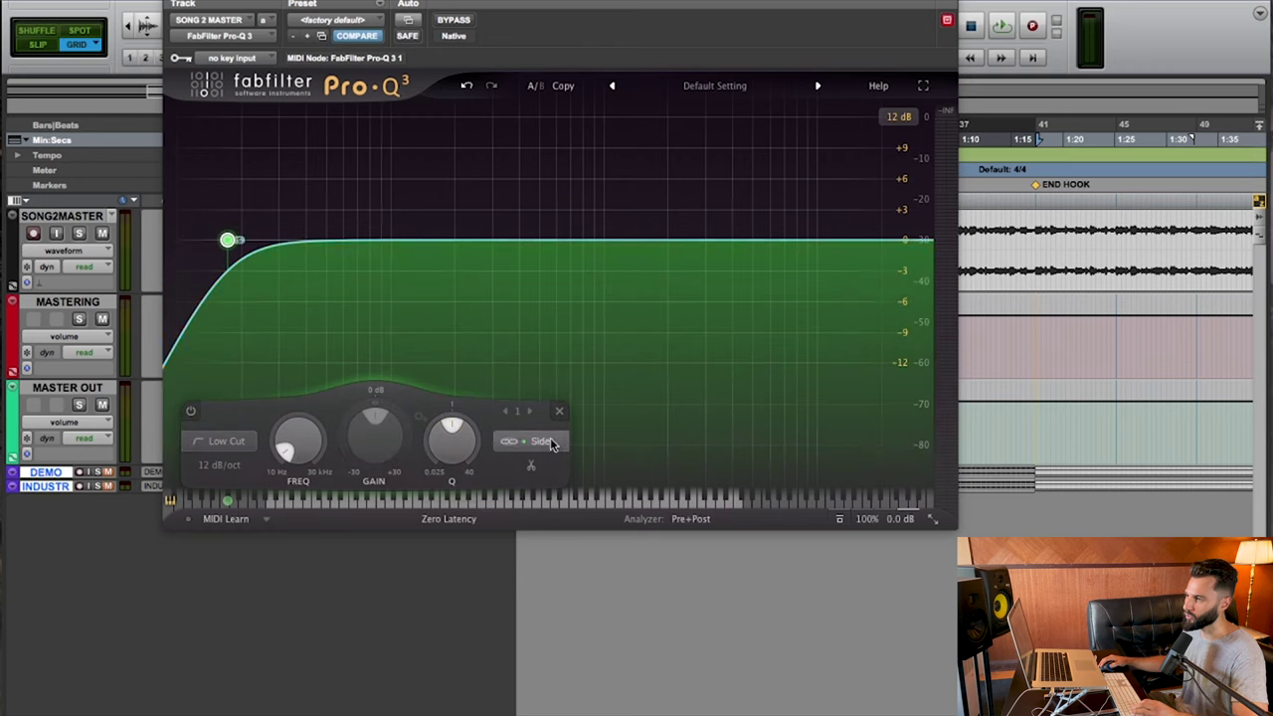
{"action": "left_click", "coordinate": [542, 442]}
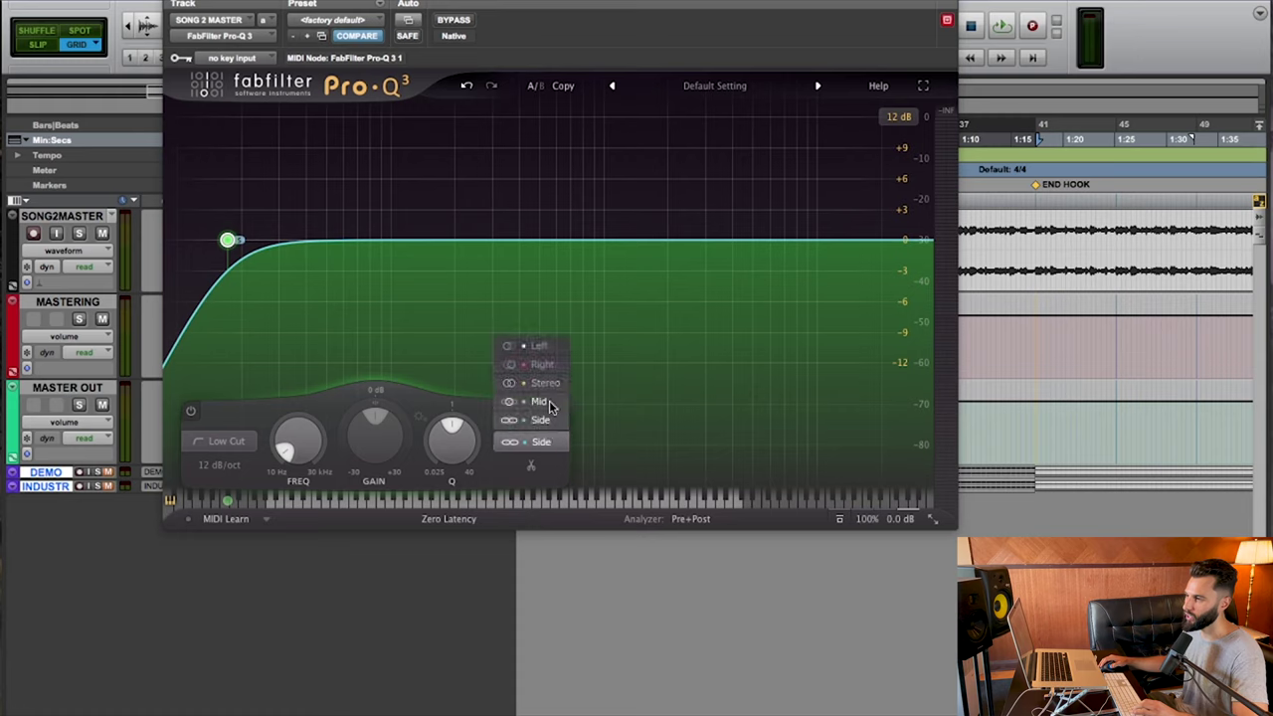
{"action": "left_click", "coordinate": [597, 406]}
- Solo the side low cut band during playback and sweep its frequency up to about 130 Hz
{"action": "mouse_move", "coordinate": [228, 239]}
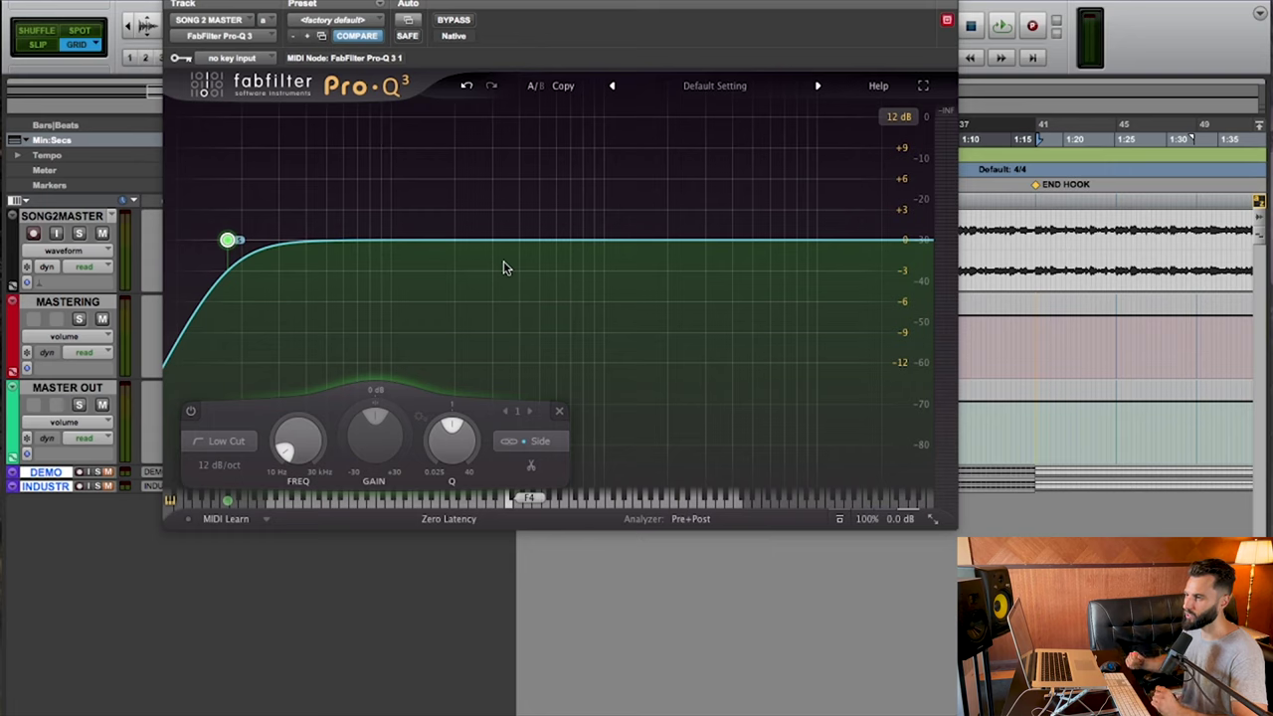
{"action": "mouse_move", "coordinate": [252, 177]}
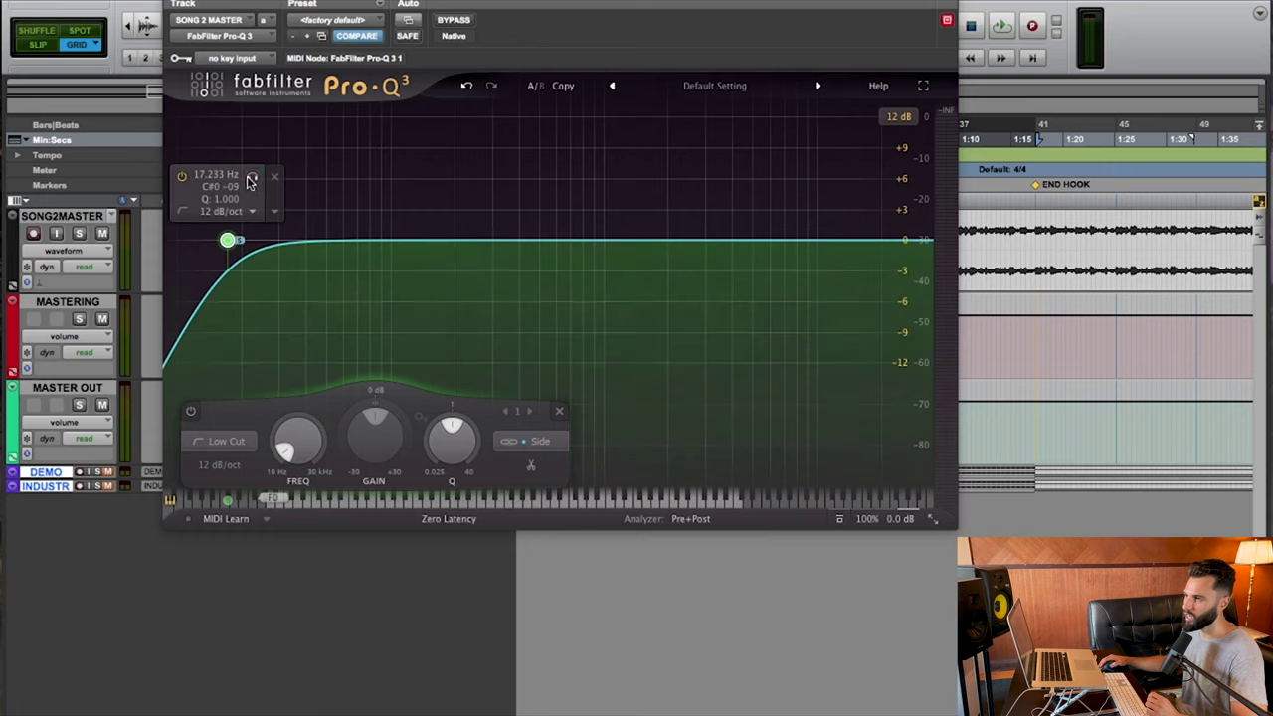
{"action": "left_click_drag", "start_coordinate": [252, 177], "coordinate": [179, 219]}
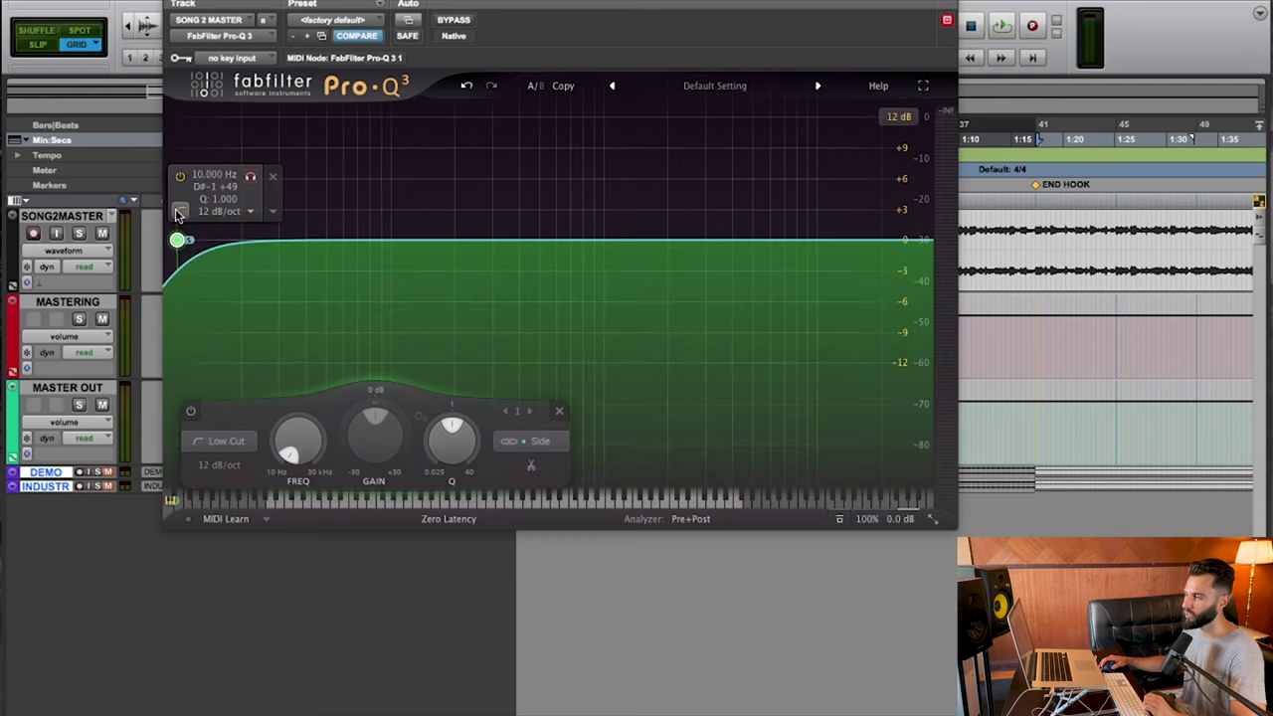
{"action": "left_click", "coordinate": [253, 178]}
{"action": "left_click_drag", "start_coordinate": [254, 179], "coordinate": [495, 178]}
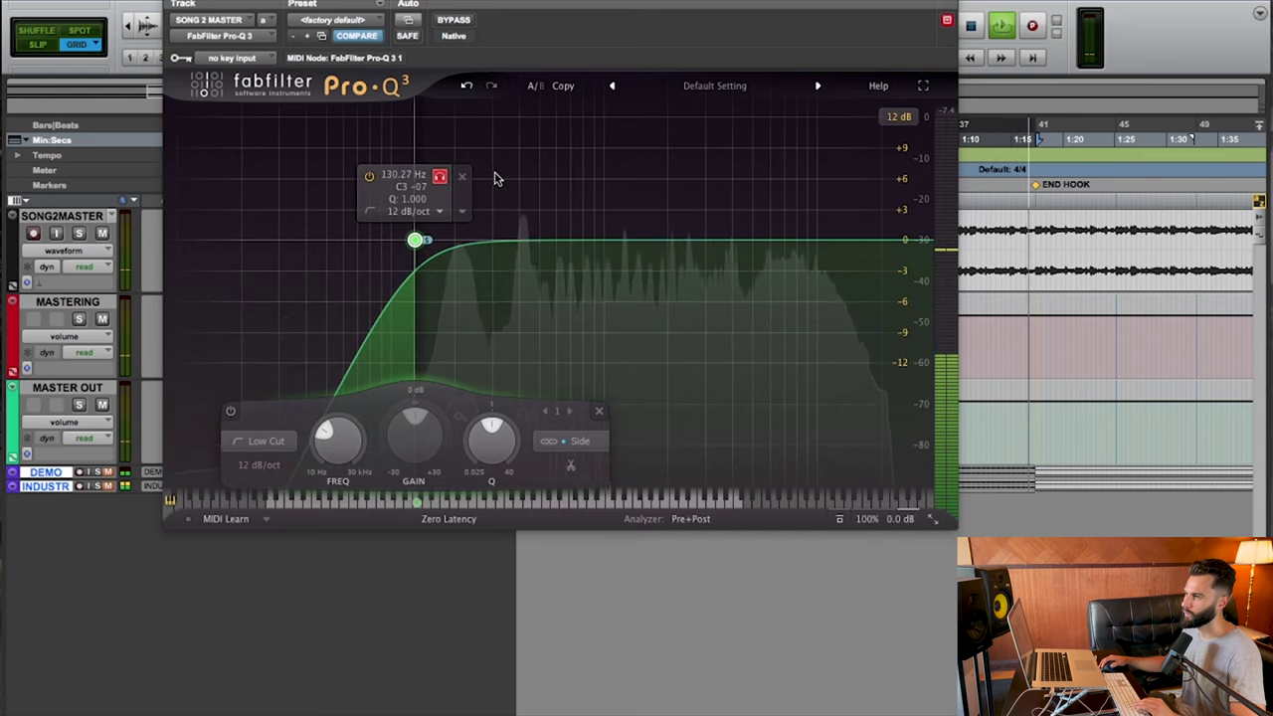
{"action": "key", "text": "space"}
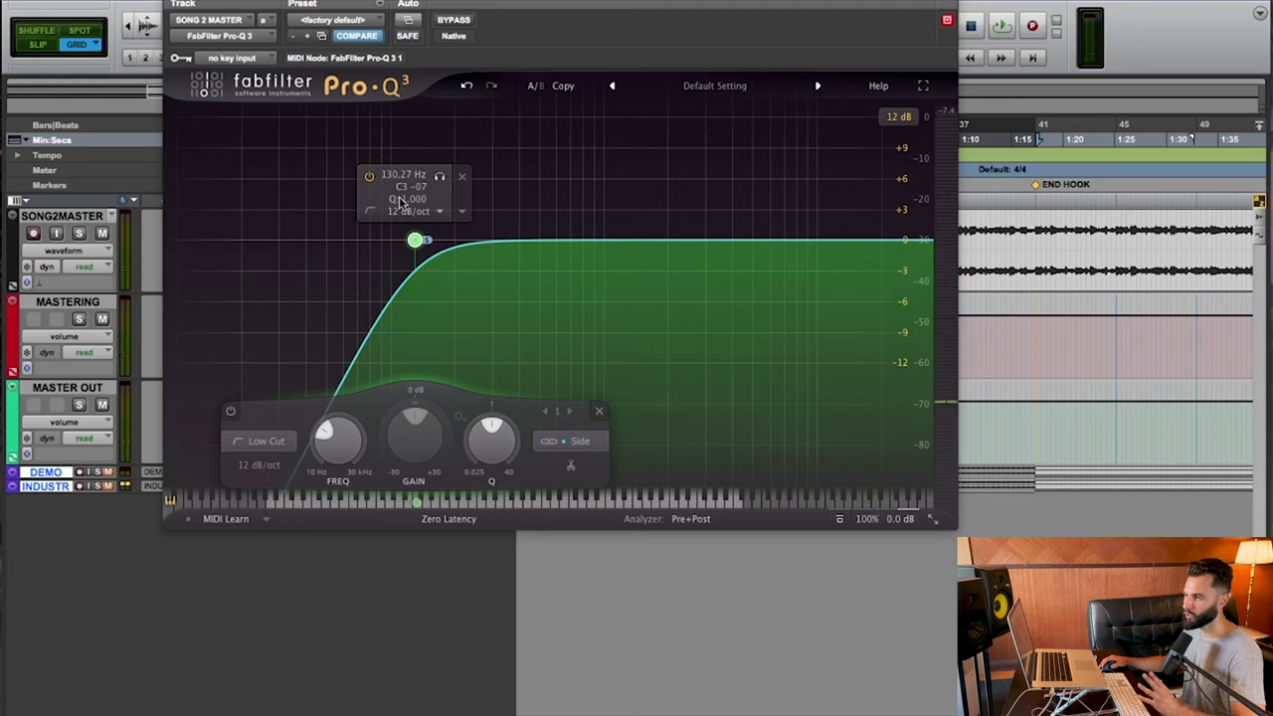
{"action": "left_click", "coordinate": [438, 177]}
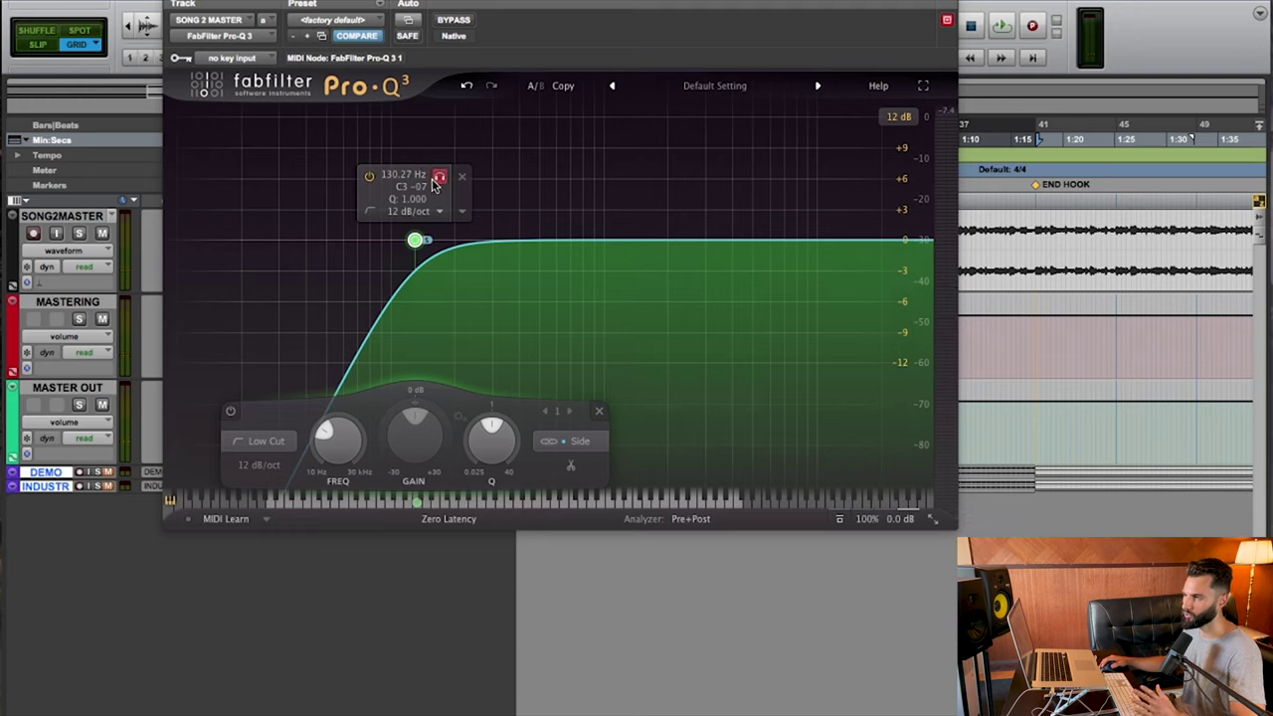
{"action": "key", "text": "space"}
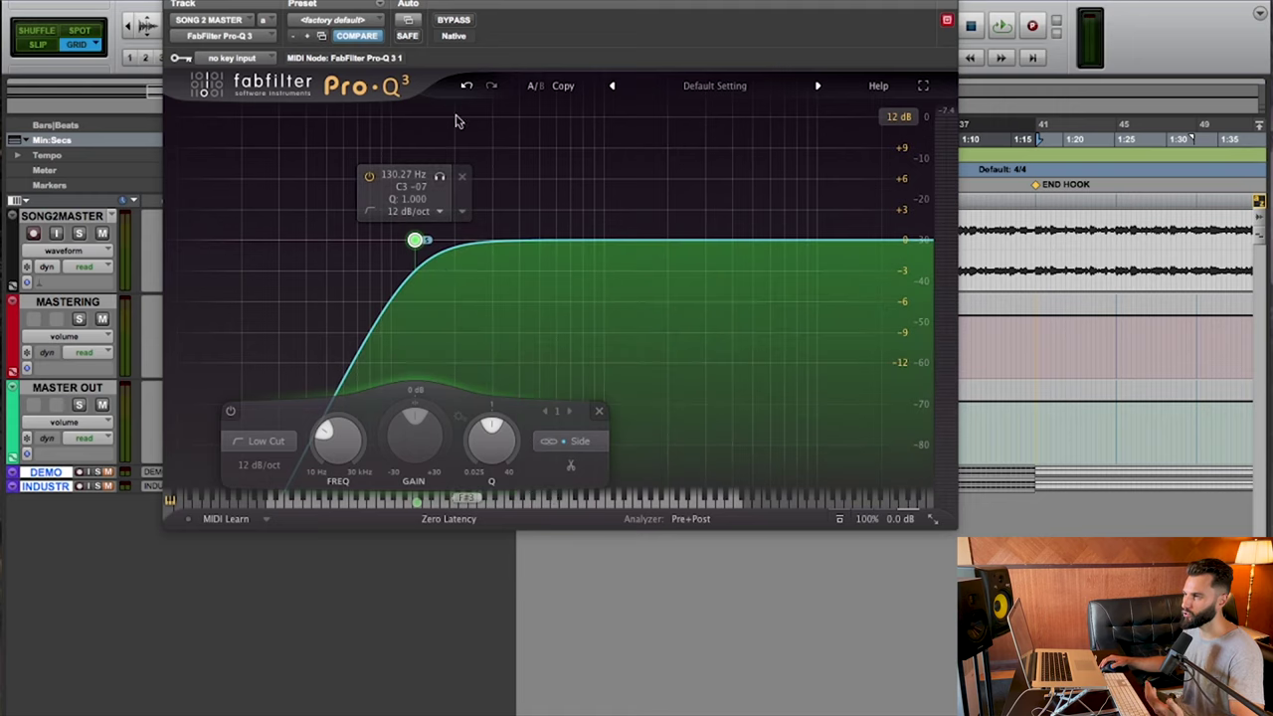
- Play the song and compare the master with the EQ bypassed and enabled, leaving the EQ enabled
{"action": "left_click", "coordinate": [453, 20]}
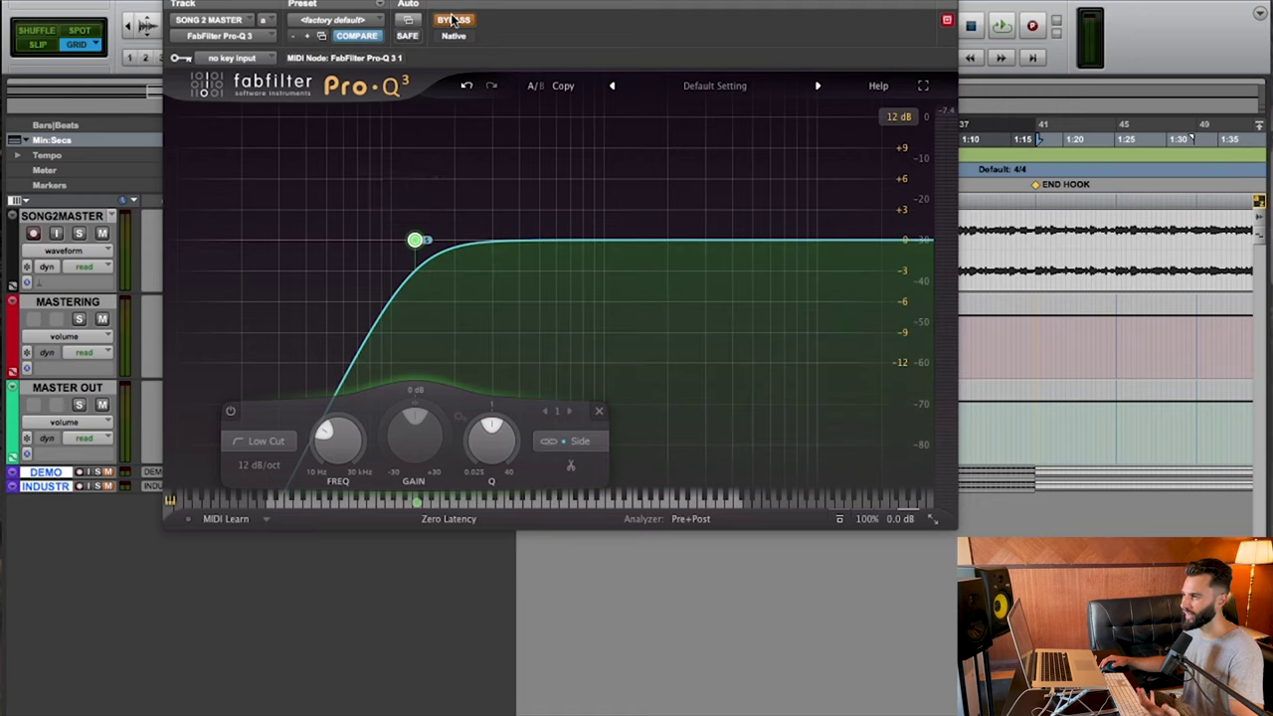
{"action": "left_click", "coordinate": [453, 20]}
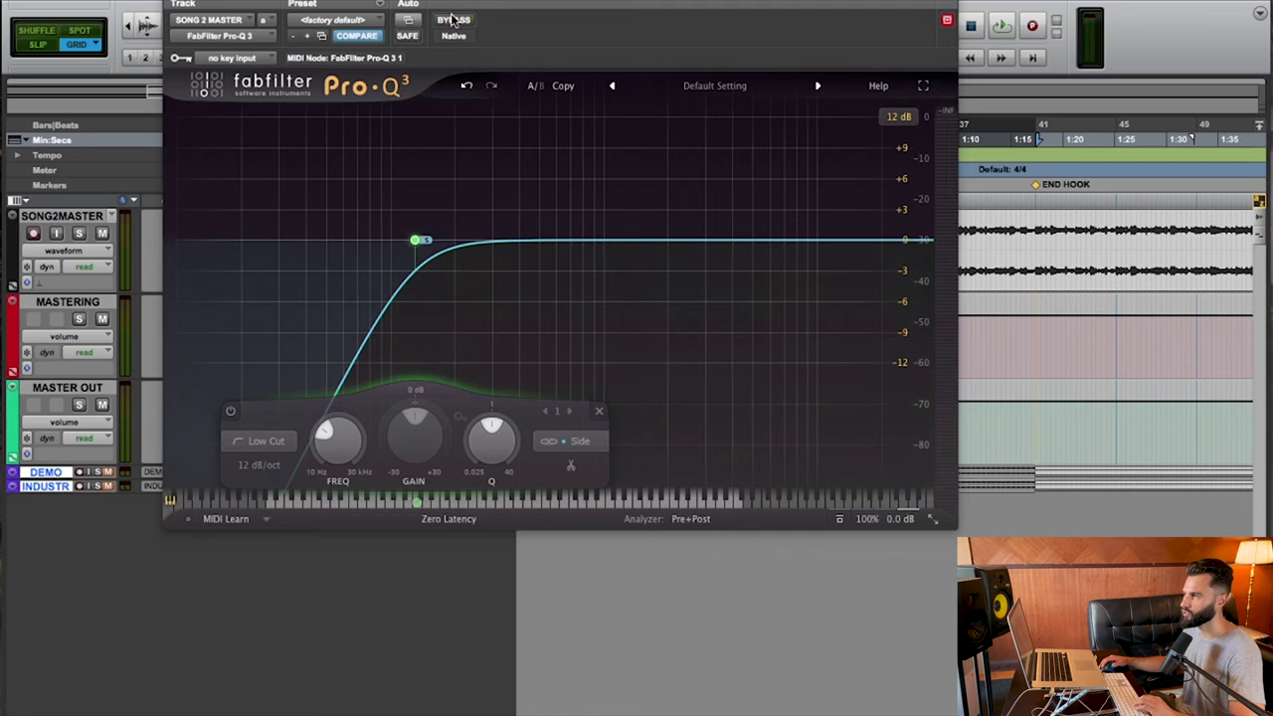
{"action": "key", "text": "space"}
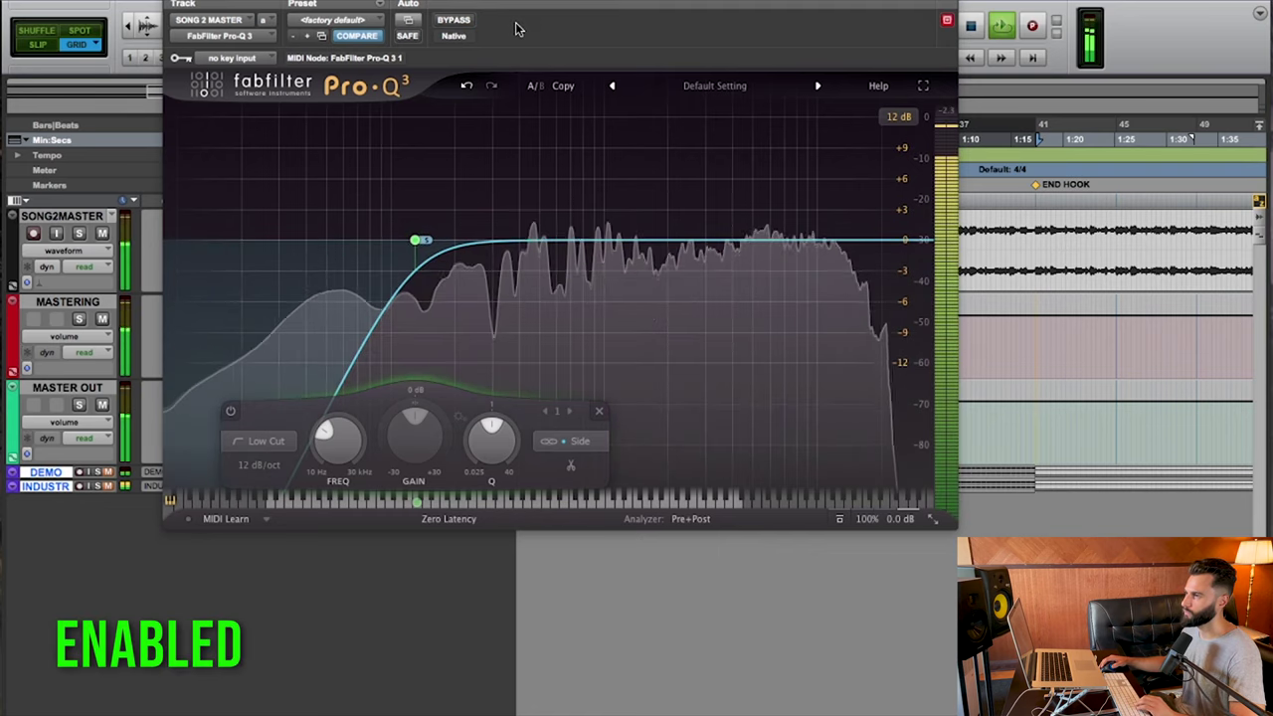
{"action": "left_click", "coordinate": [456, 21]}
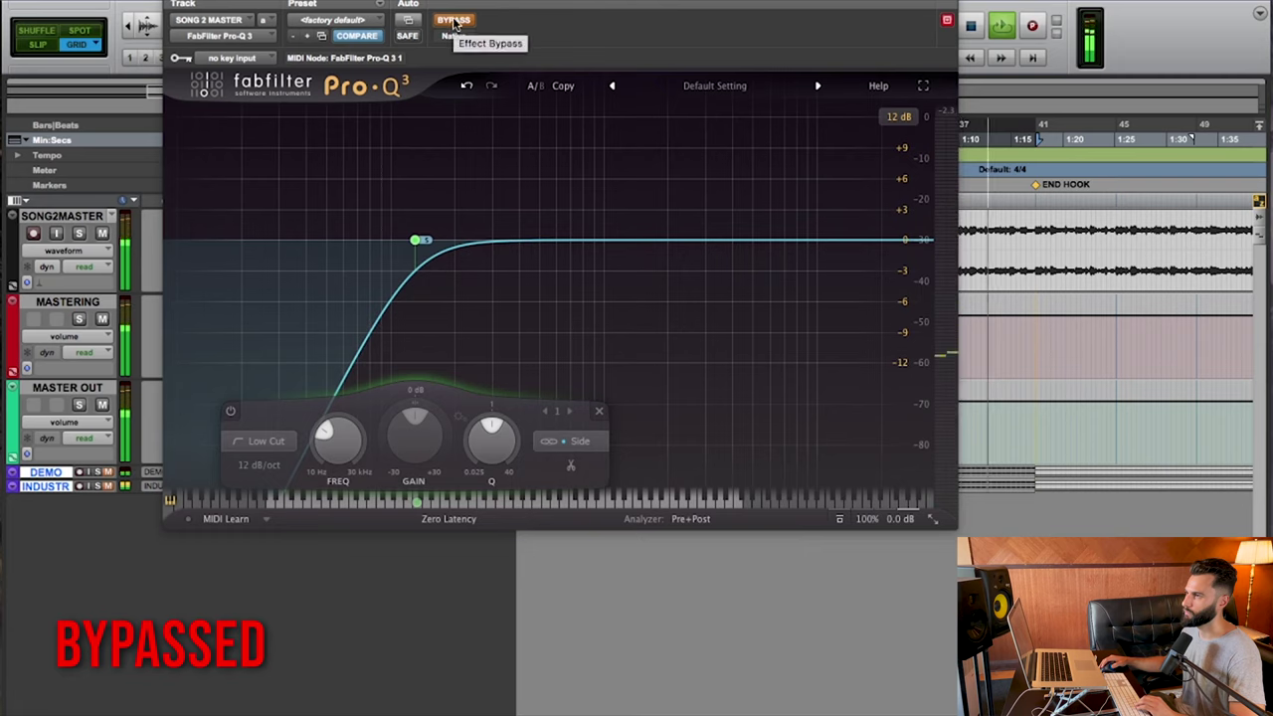
{"action": "left_click", "coordinate": [455, 21]}
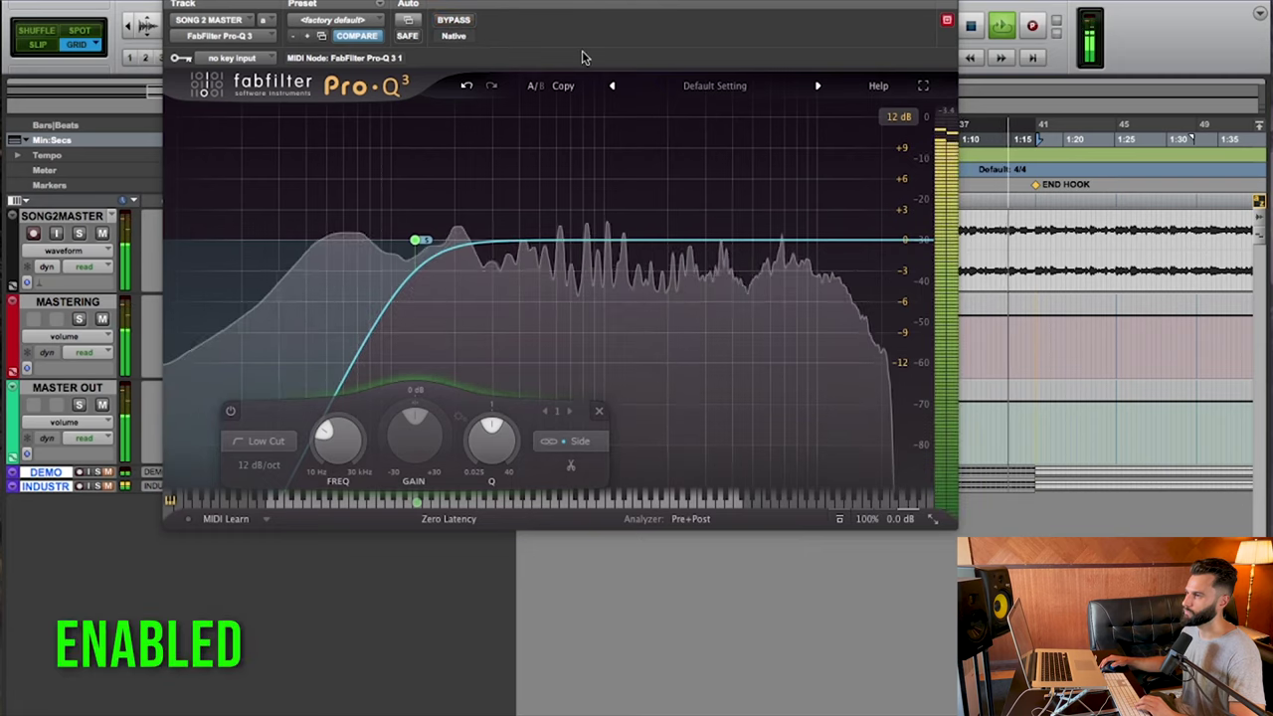
{"action": "left_click", "coordinate": [449, 21]}
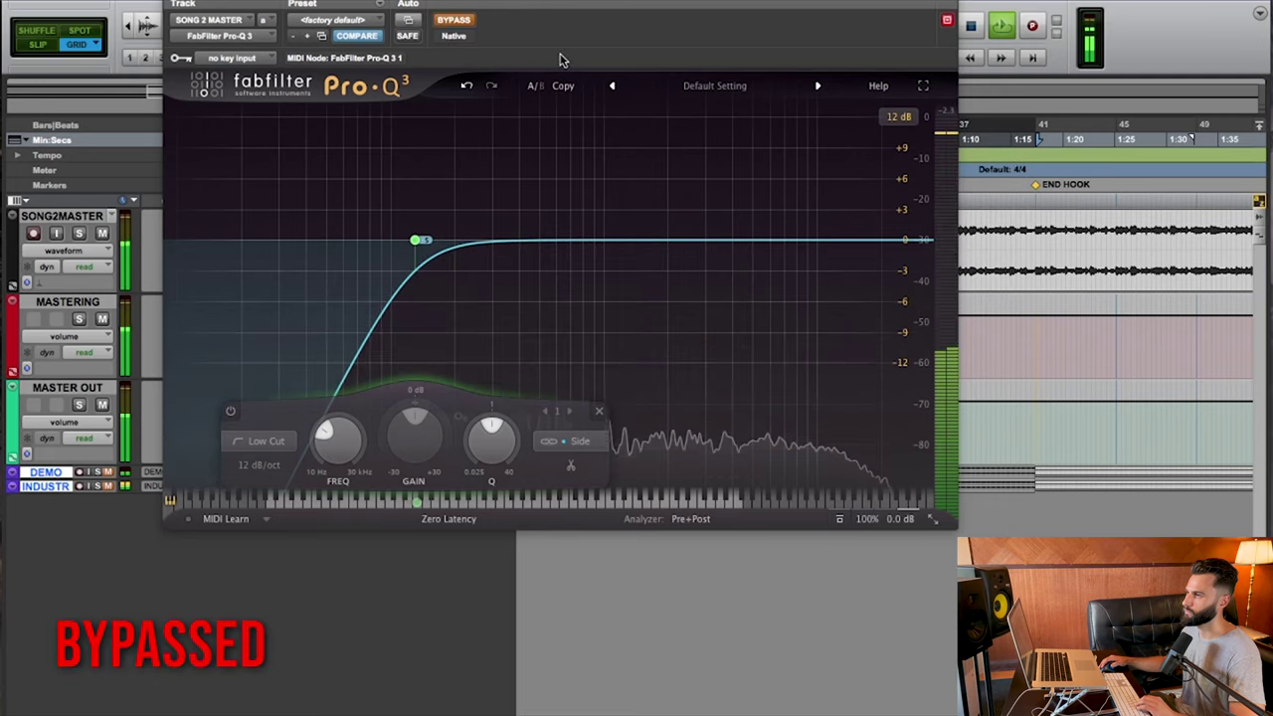
{"action": "left_click", "coordinate": [453, 21]}
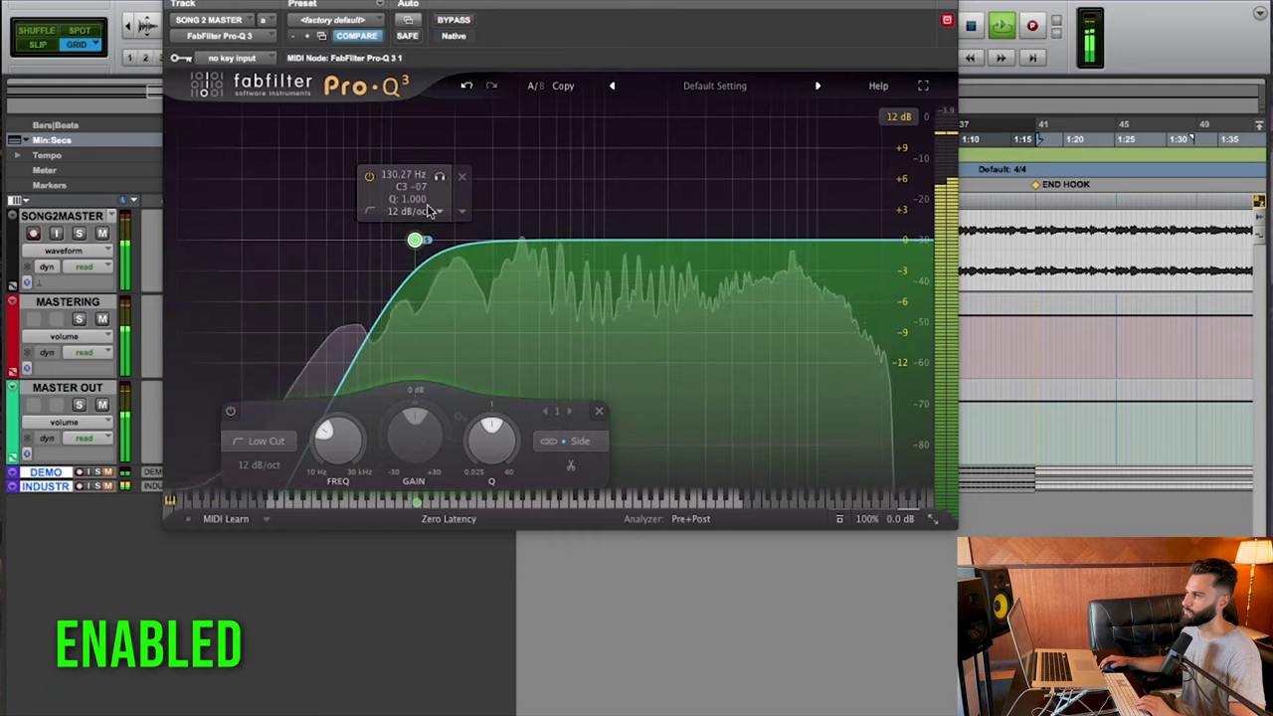
- Lower the soloed side low cut's frequency slightly below 130 Hz and compare the result with the EQ bypassed and enabled
{"action": "left_click", "coordinate": [439, 178]}
{"action": "left_click_drag", "start_coordinate": [438, 185], "coordinate": [413, 187]}
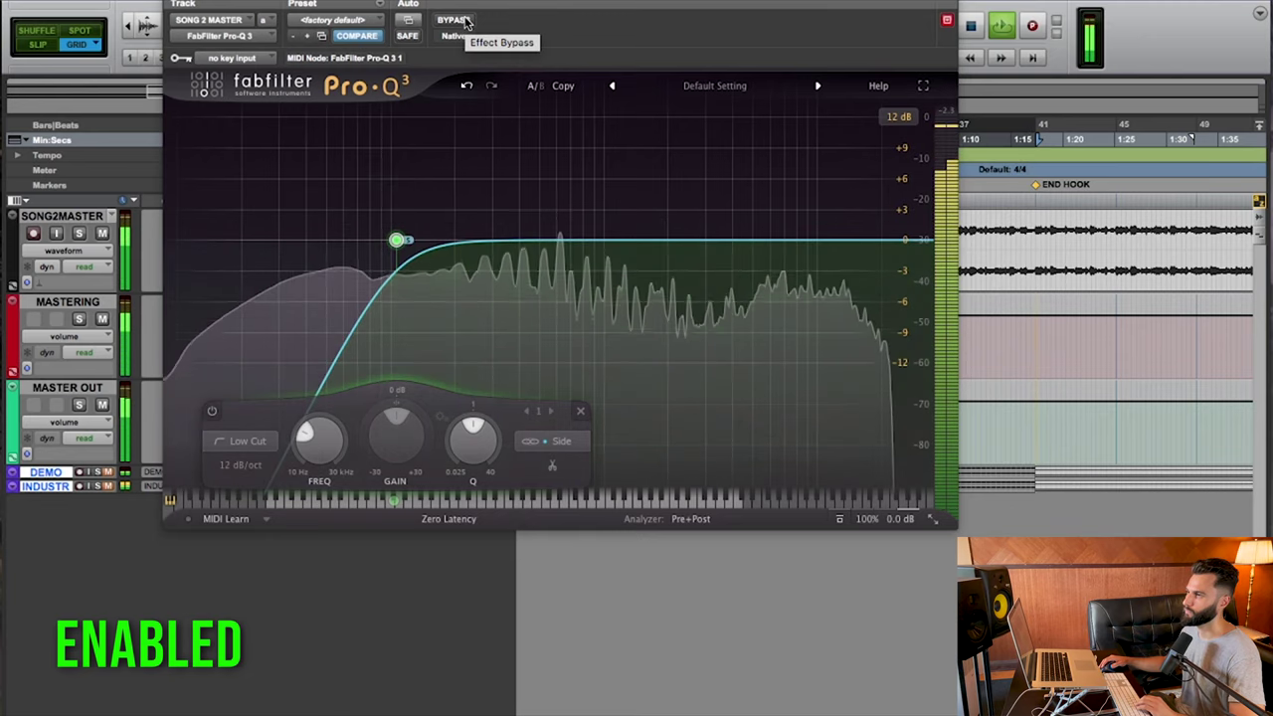
{"action": "left_click", "coordinate": [465, 21]}
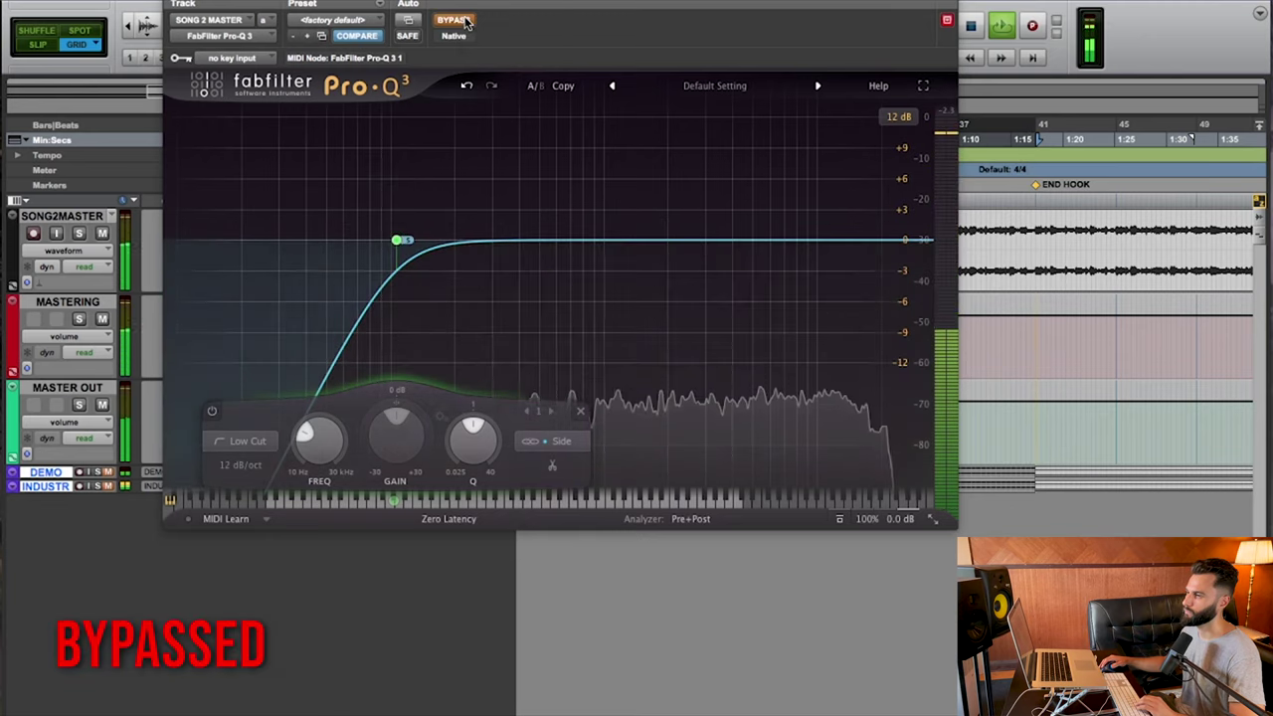
{"action": "left_click", "coordinate": [465, 22]}
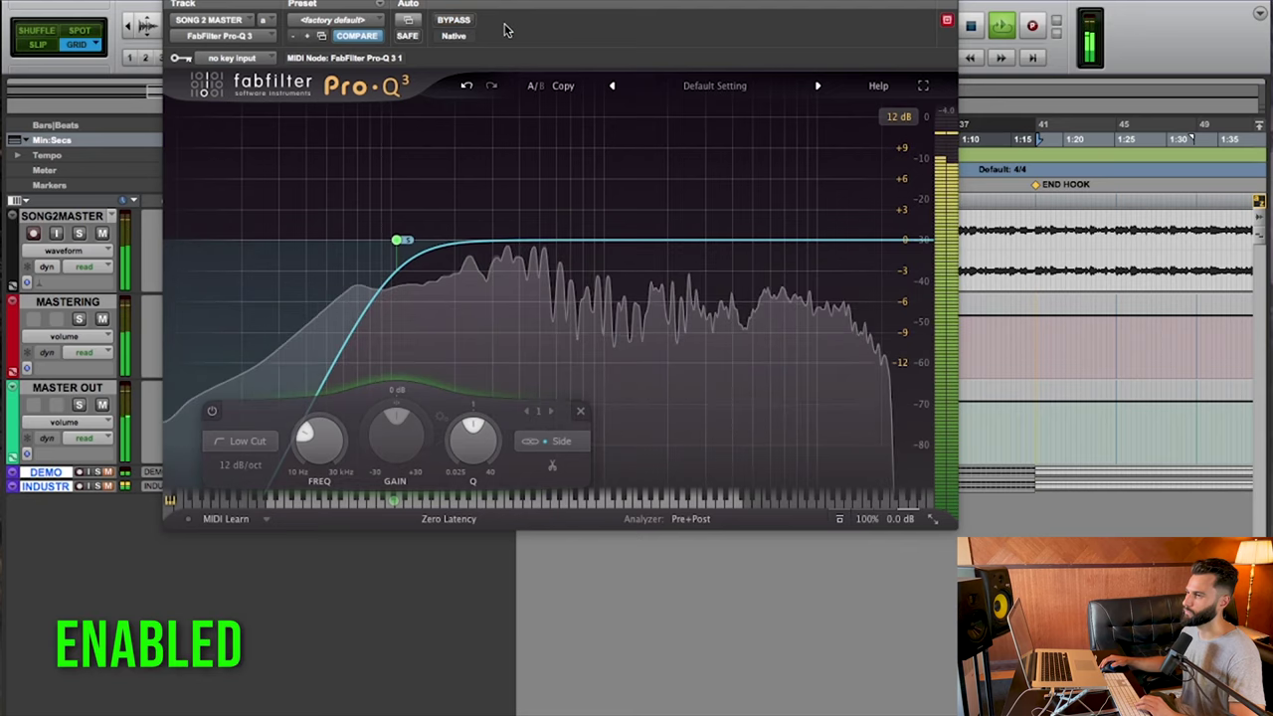
{"action": "left_click", "coordinate": [455, 21]}
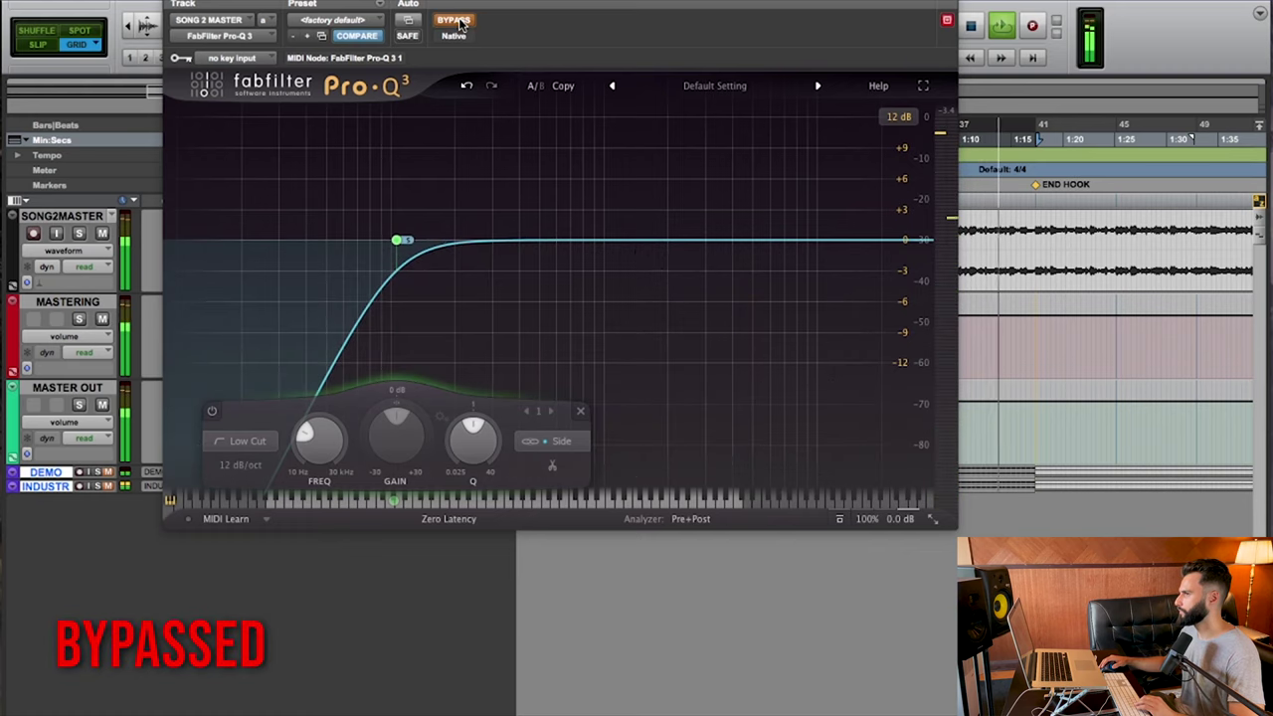
{"action": "left_click", "coordinate": [456, 21]}
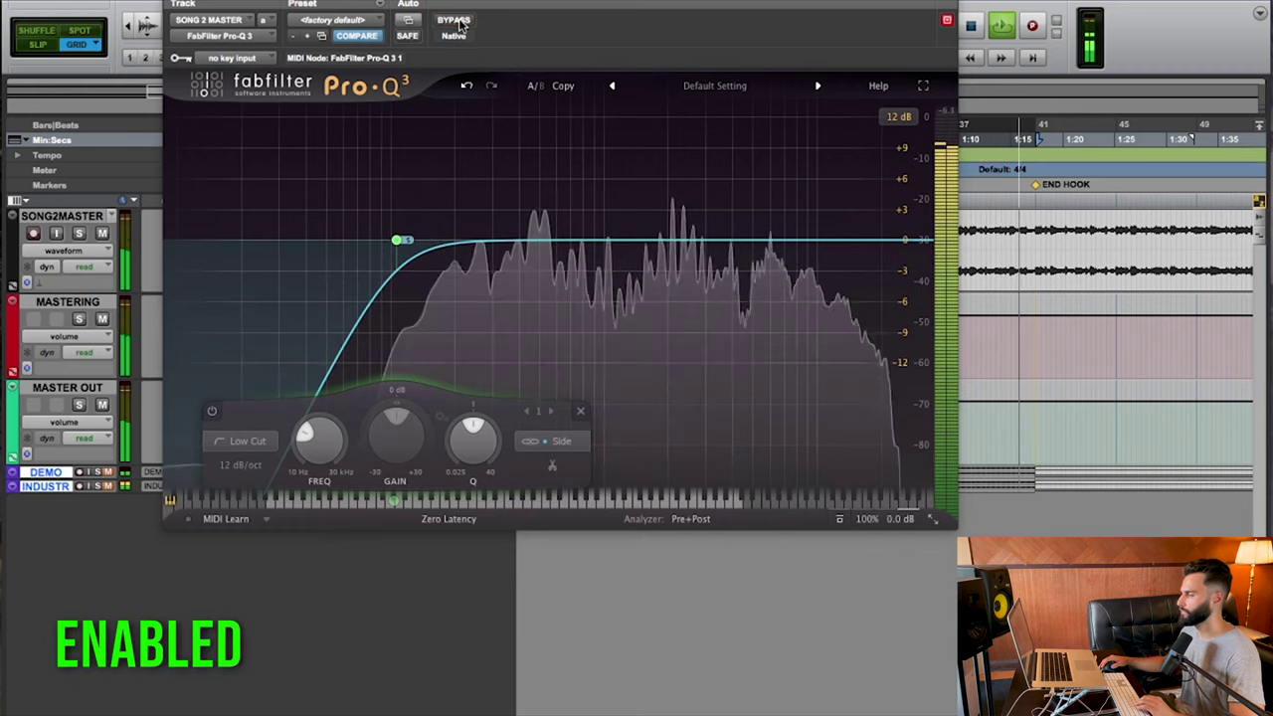
{"action": "key", "text": "space"}
{"action": "mouse_move", "coordinate": [398, 239]}
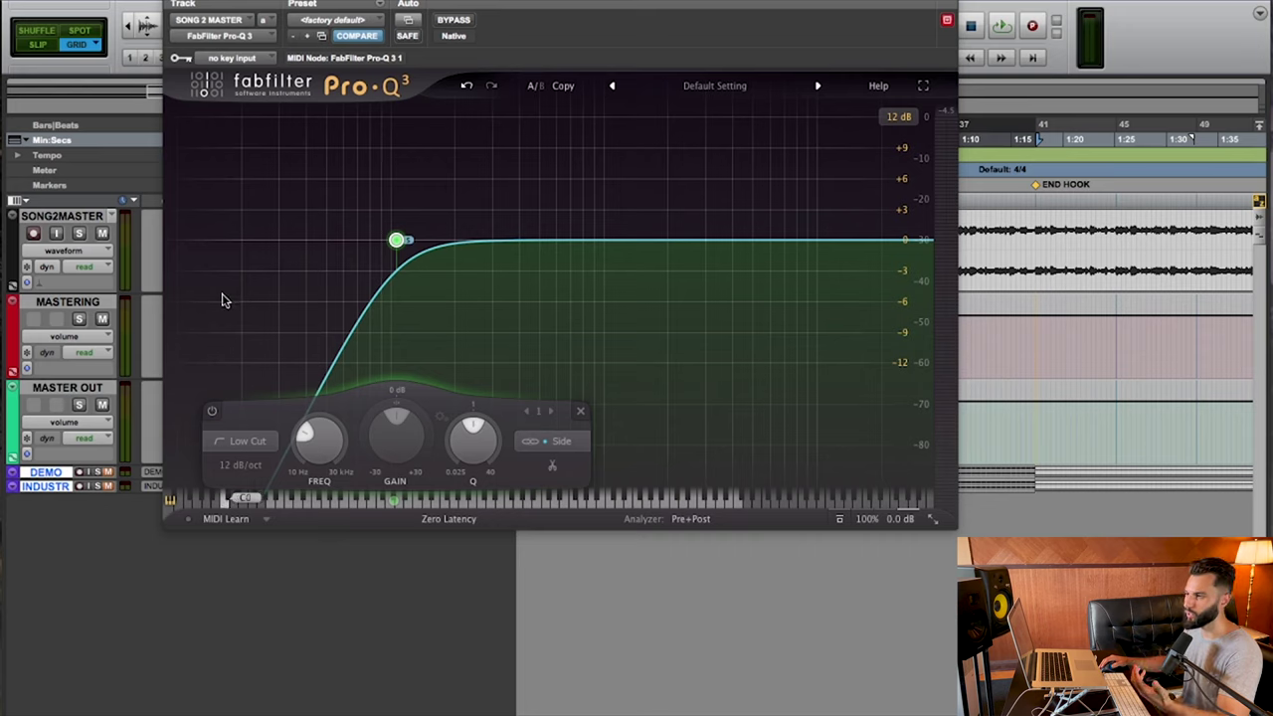
{"action": "mouse_move", "coordinate": [492, 304]}
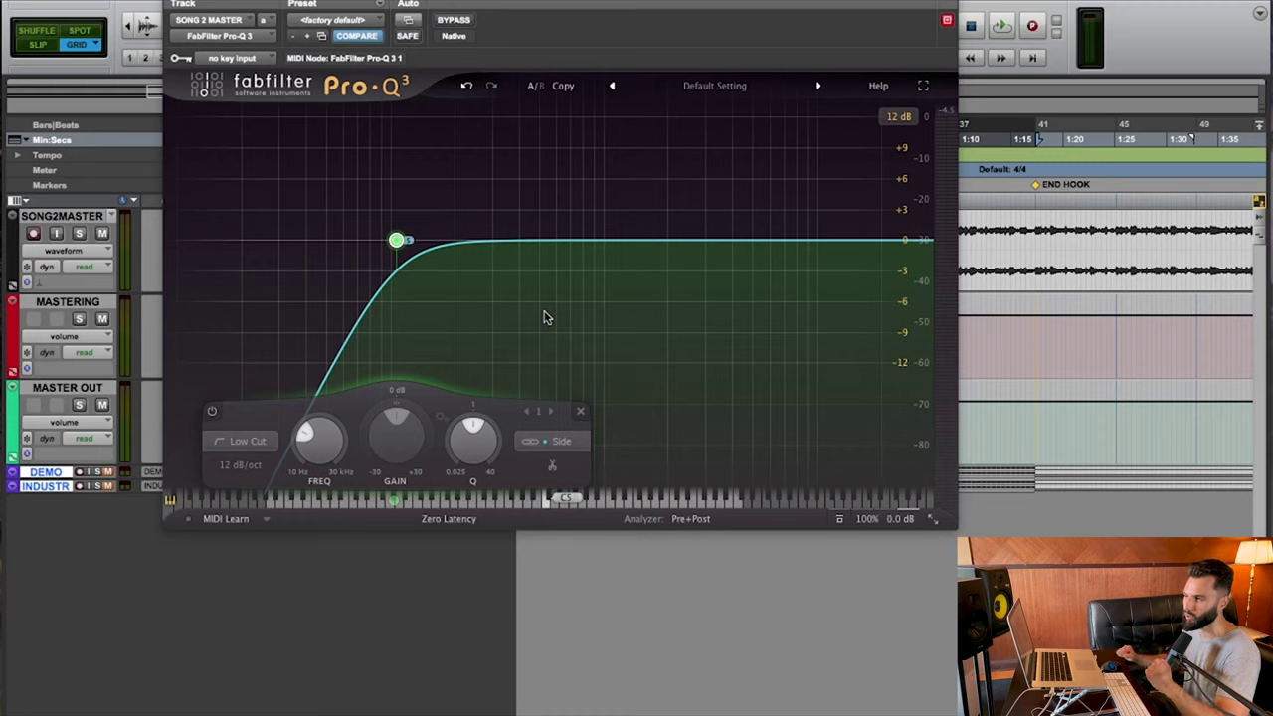
{"action": "mouse_move", "coordinate": [398, 242]}
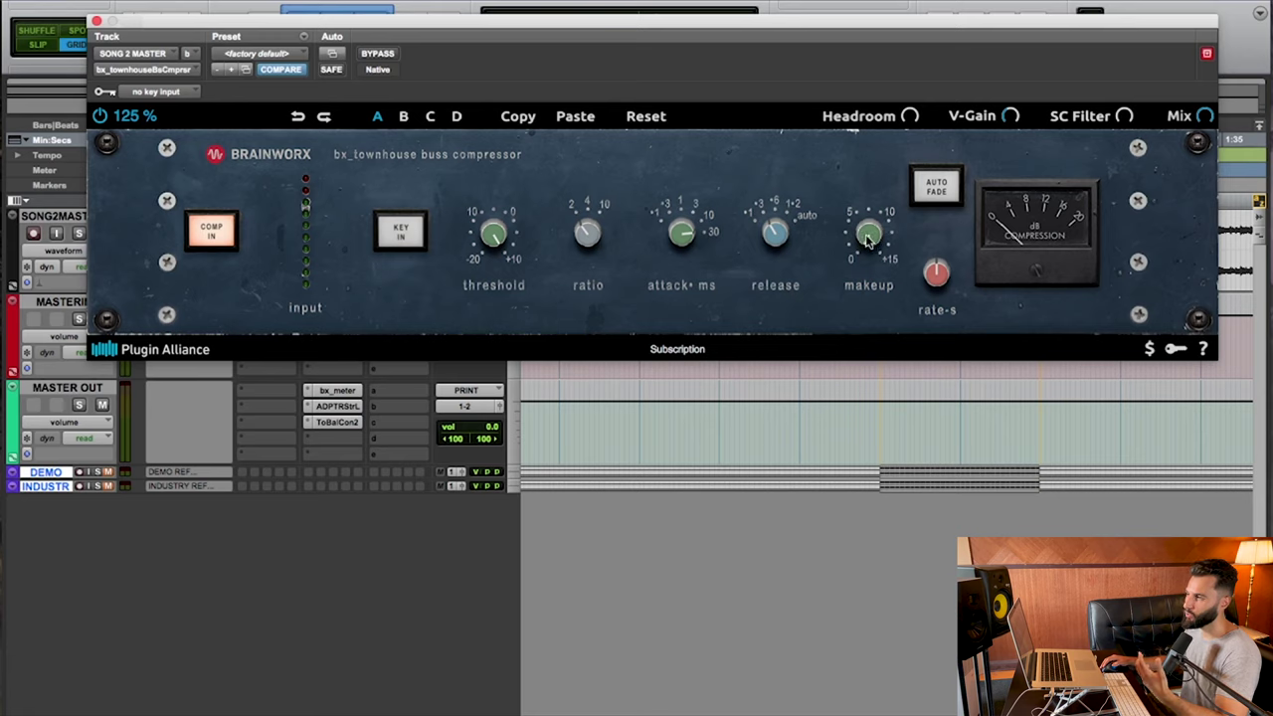
- Lower the bx_townhouse buss compressor's threshold to slightly above 0 dB while the song plays
{"action": "mouse_move", "coordinate": [498, 259]}
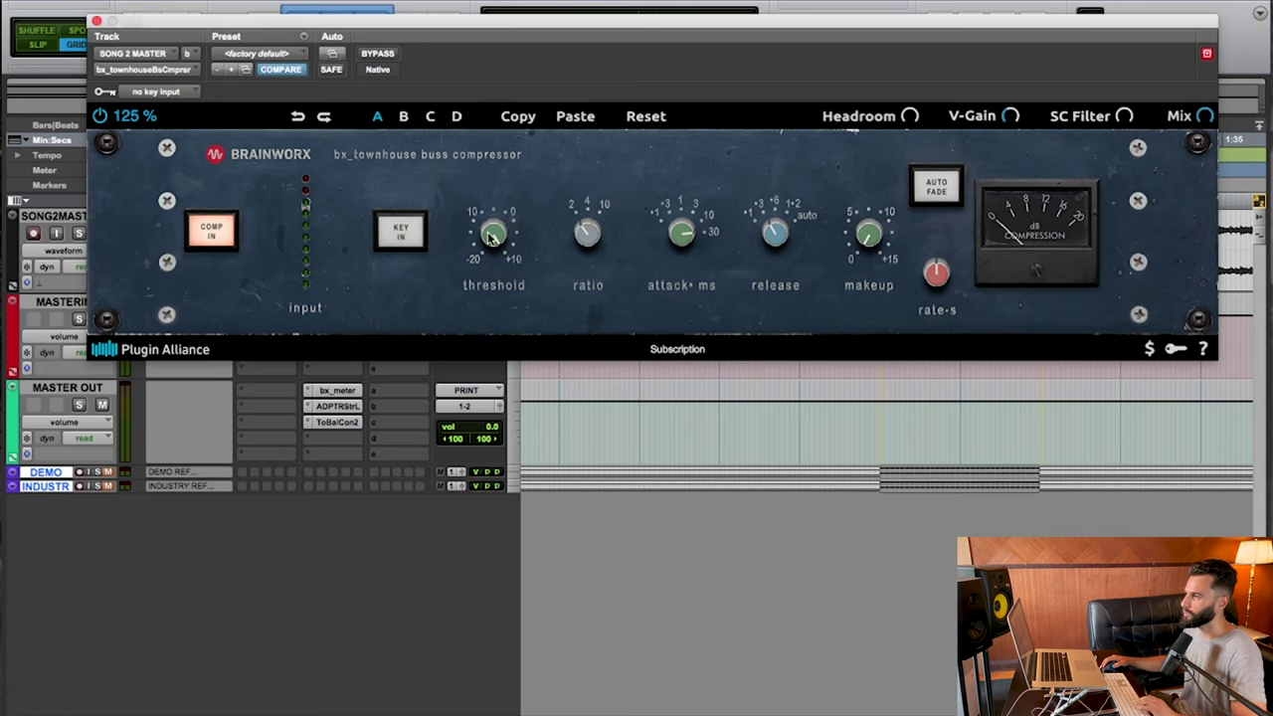
{"action": "left_click_drag", "start_coordinate": [493, 239], "coordinate": [485, 292]}
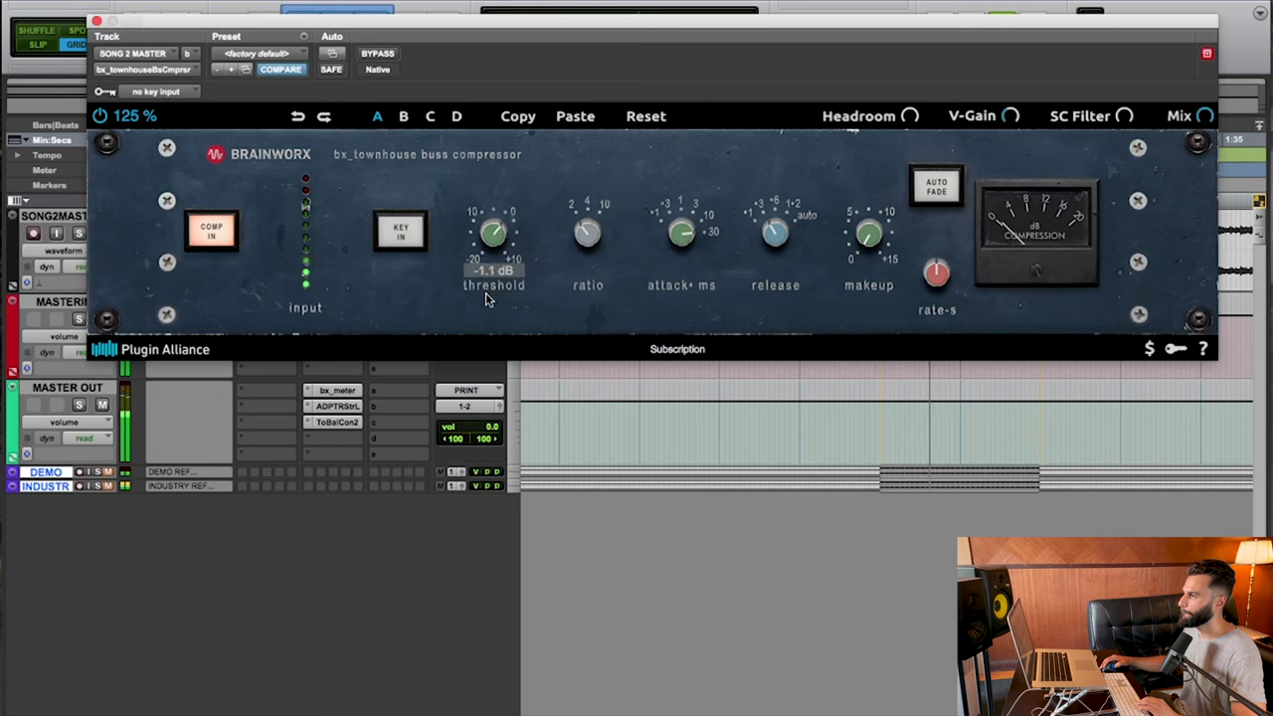
{"action": "scroll", "coordinate": [486, 292], "scroll_direction": "up", "scroll_amount": 3}
{"action": "scroll", "coordinate": [487, 290], "scroll_direction": "up", "scroll_amount": 2}
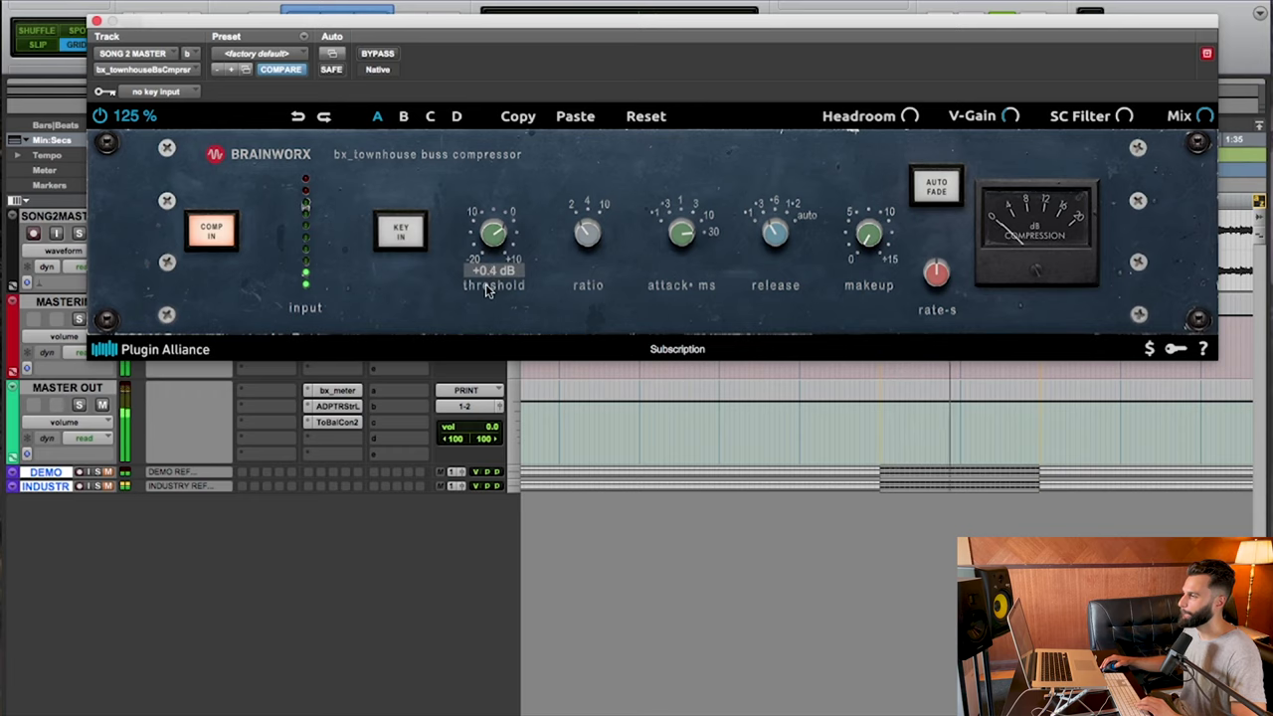
{"action": "scroll", "coordinate": [489, 287], "scroll_direction": "up", "scroll_amount": 1}
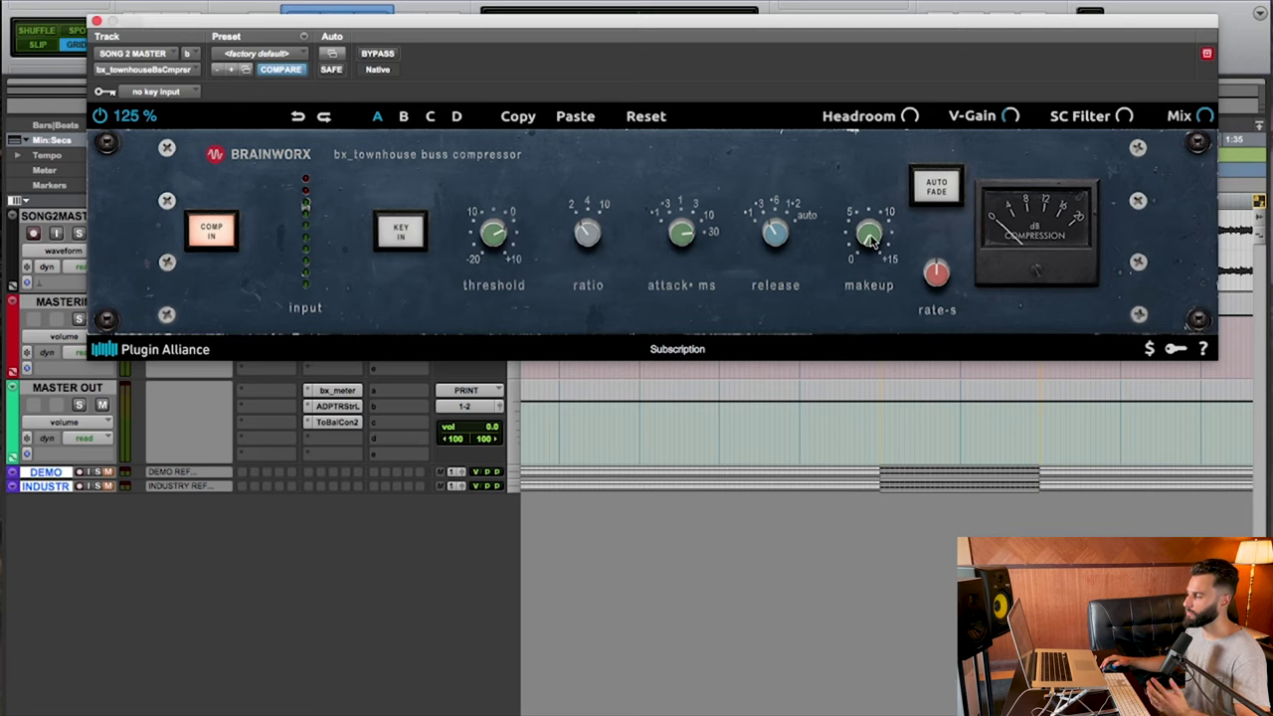
- Switch the buss compressor out and in repeatedly to compare the master with and without compression, leaving it engaged
{"action": "left_click", "coordinate": [204, 245]}
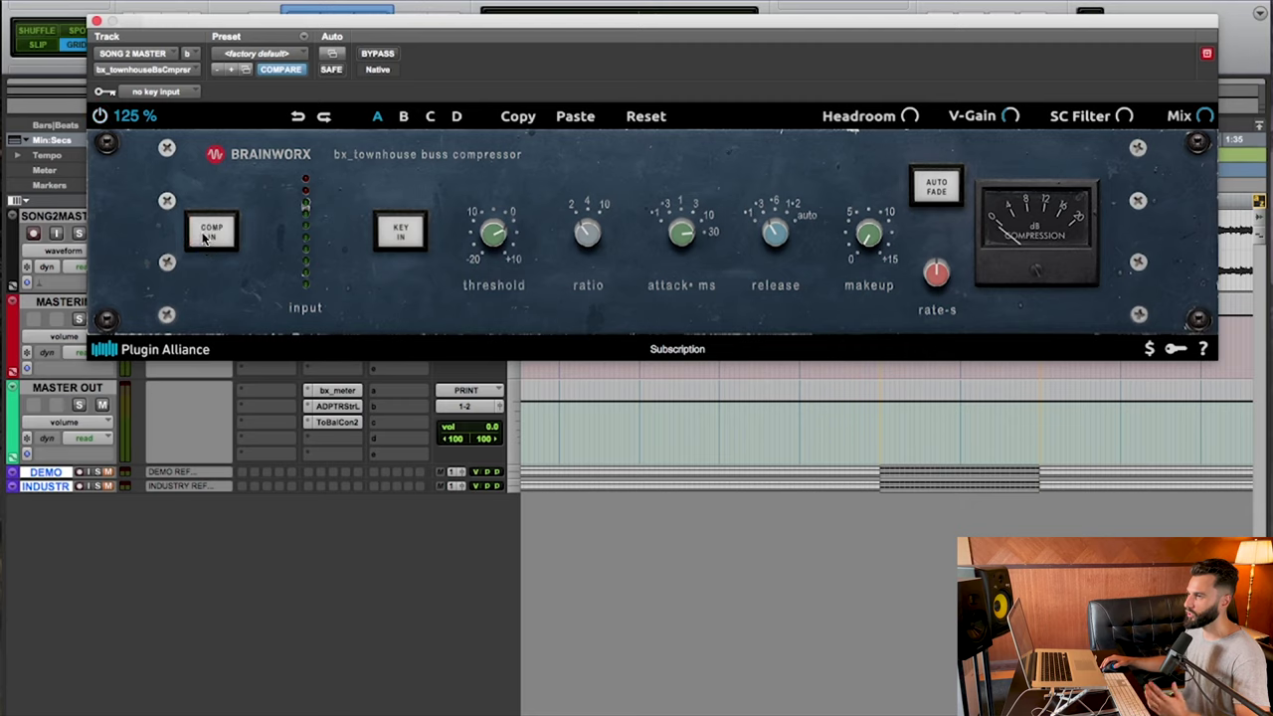
{"action": "left_click", "coordinate": [203, 237]}
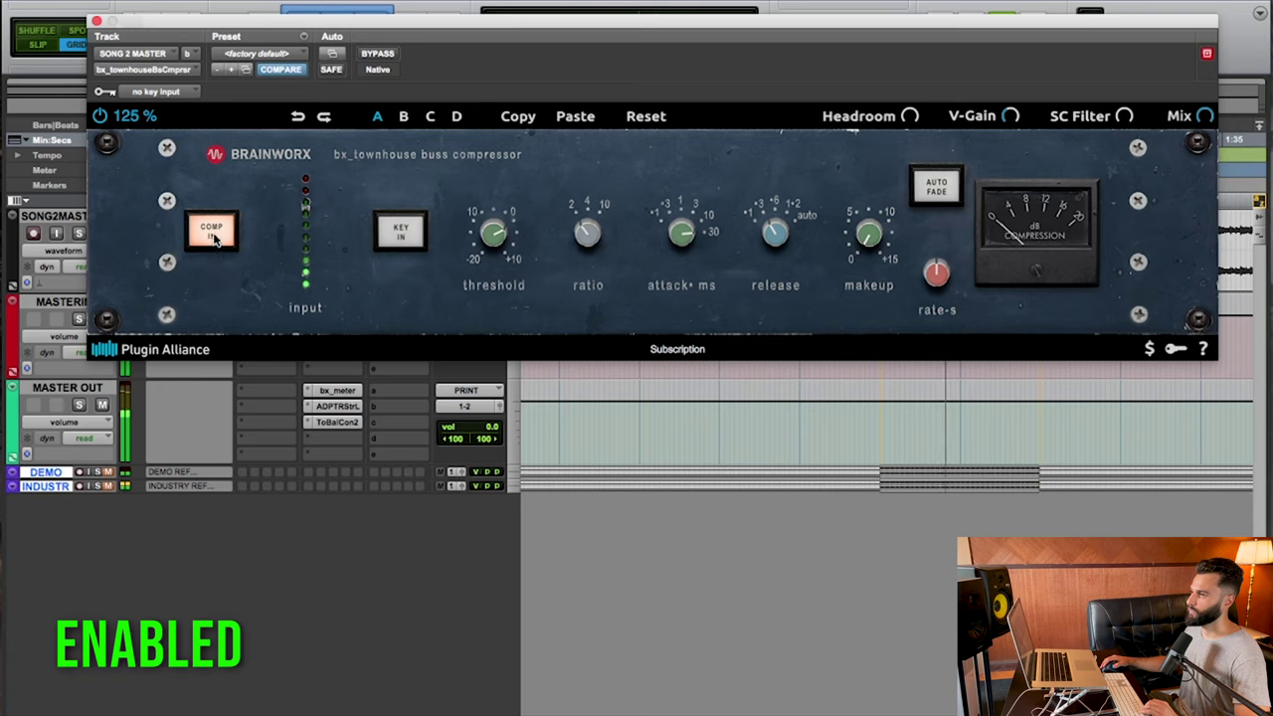
{"action": "left_click", "coordinate": [213, 239]}
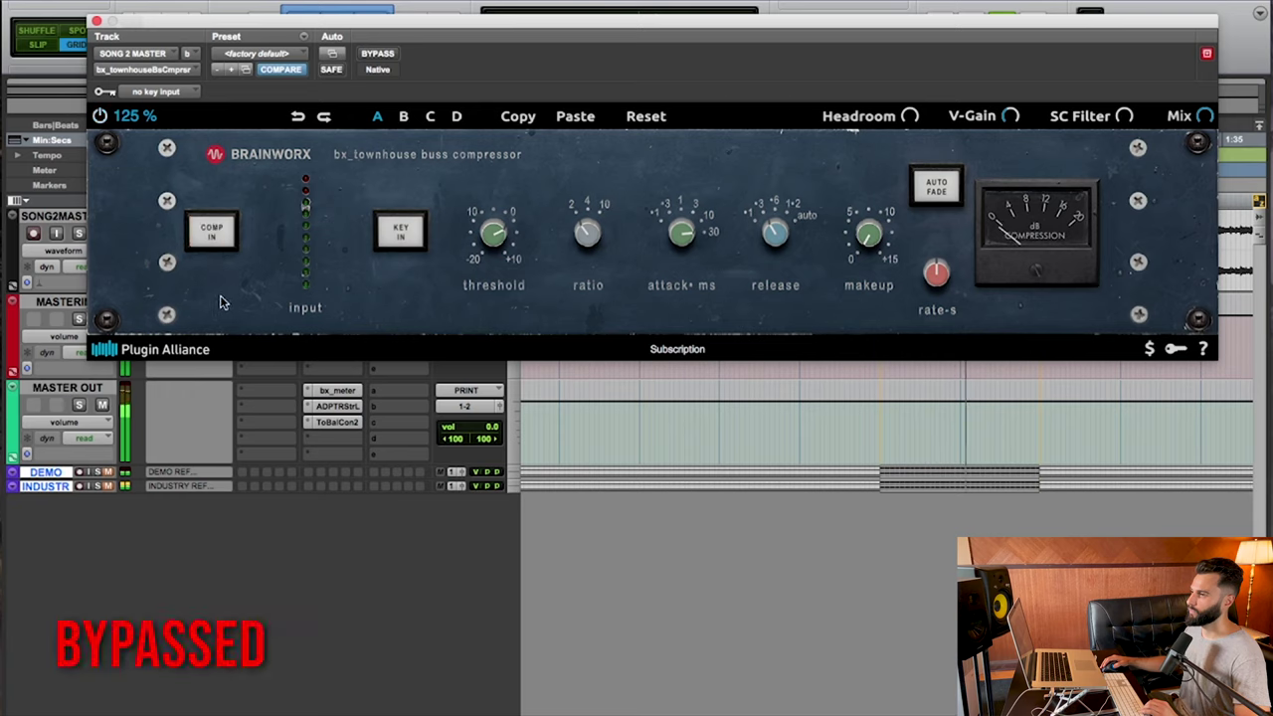
{"action": "left_click", "coordinate": [213, 236]}
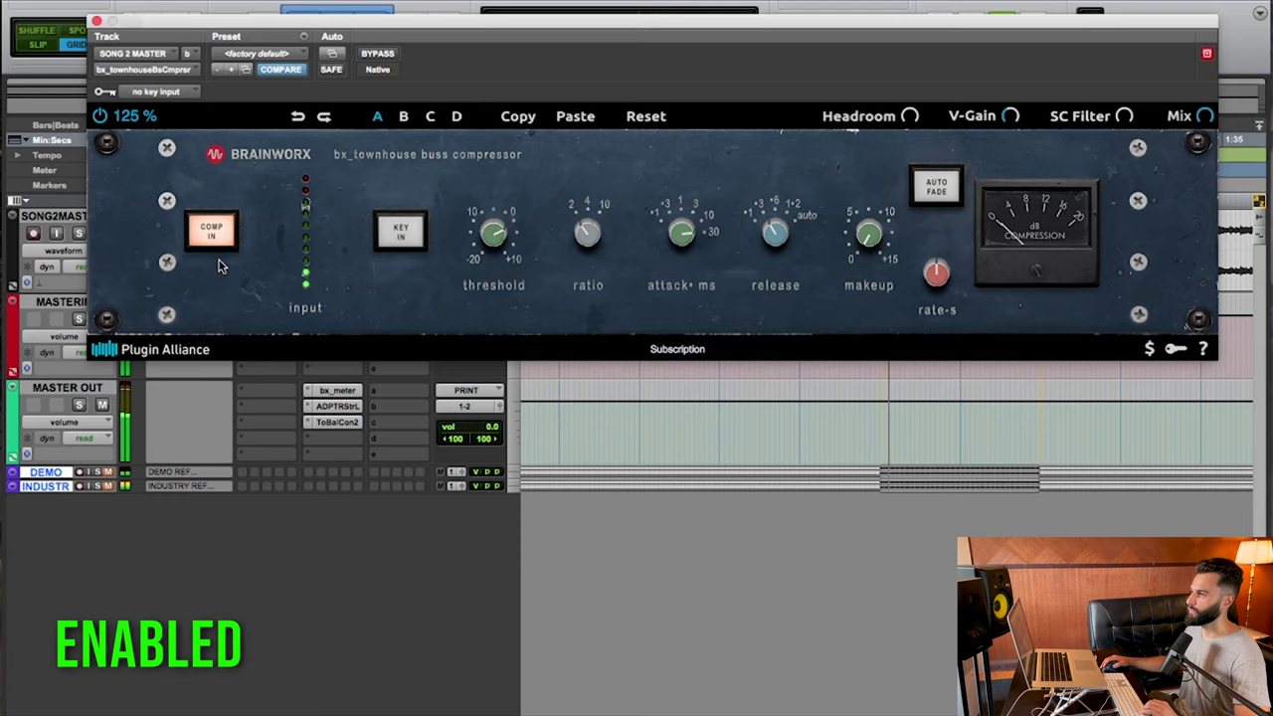
{"action": "left_click", "coordinate": [212, 236]}
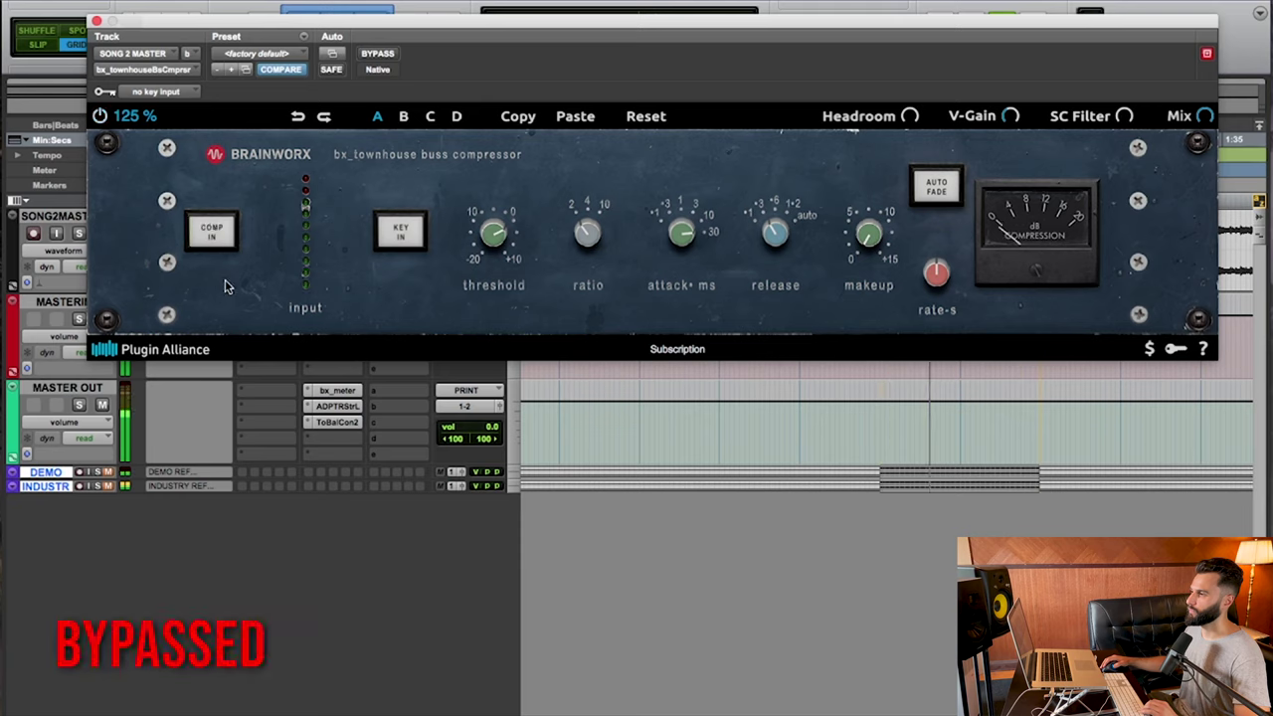
{"action": "left_click", "coordinate": [219, 237]}
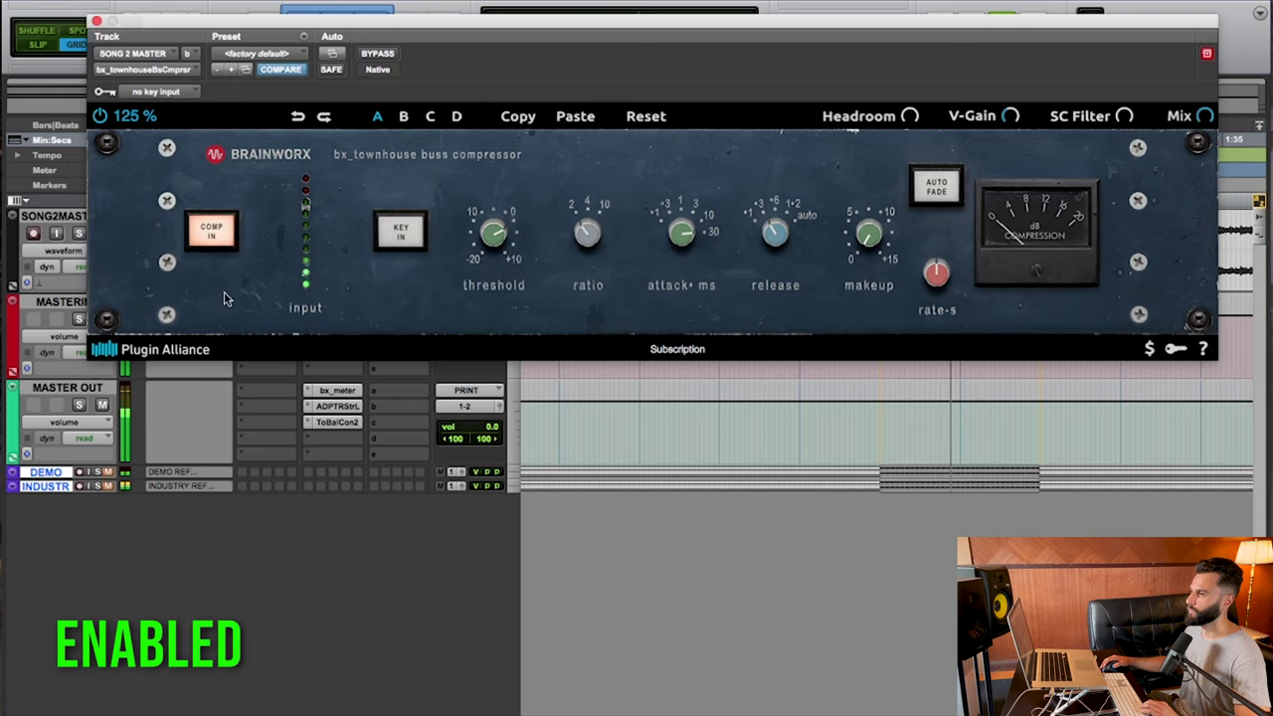